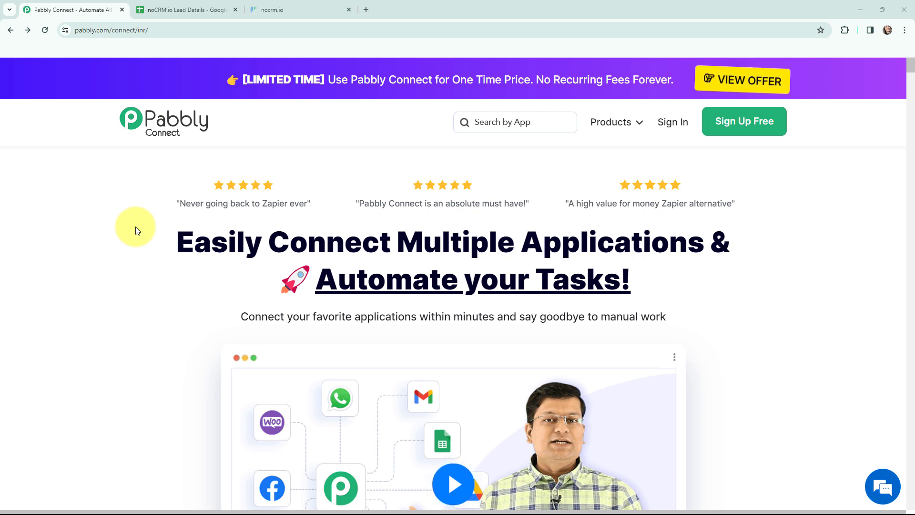
Review the noCRM.io leads list and the lead details spreadsheet, then return to Pabbly Connect's homepage.
{"action": "left_click", "coordinate": [320, 9]}
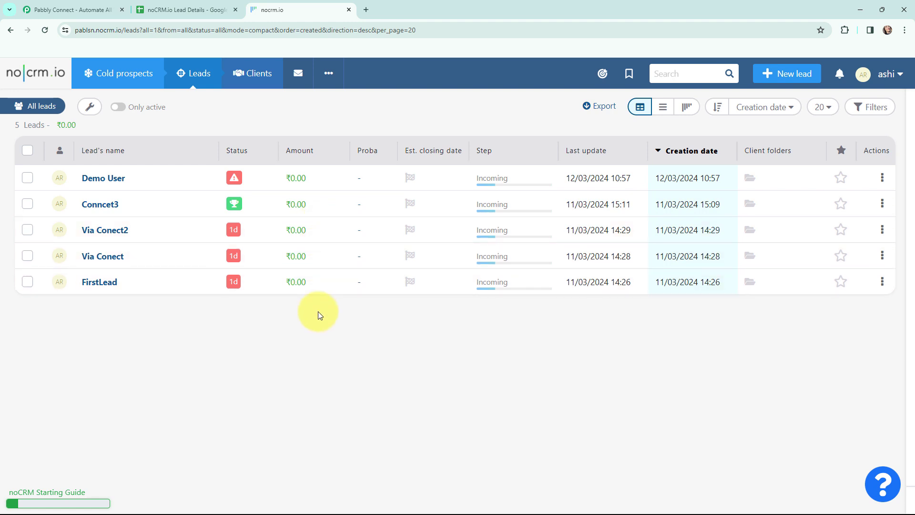
{"action": "left_click", "coordinate": [182, 10]}
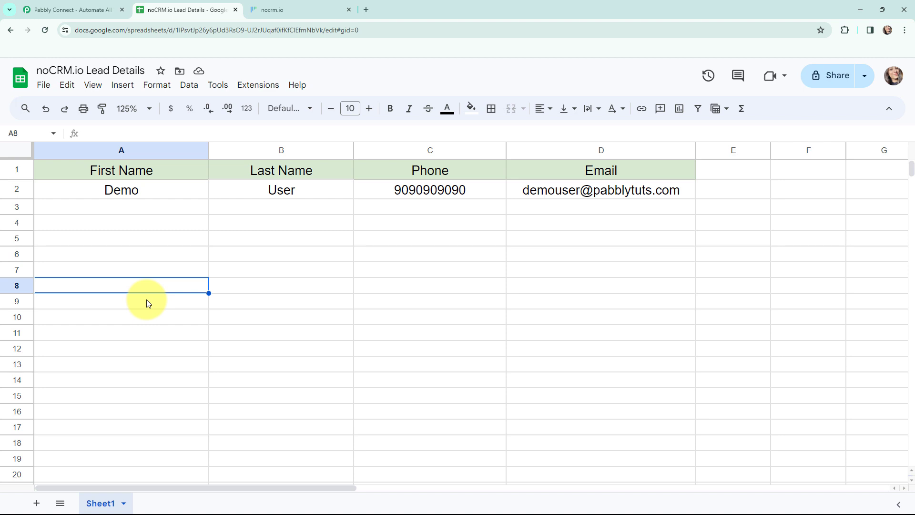
{"action": "left_click", "coordinate": [327, 10]}
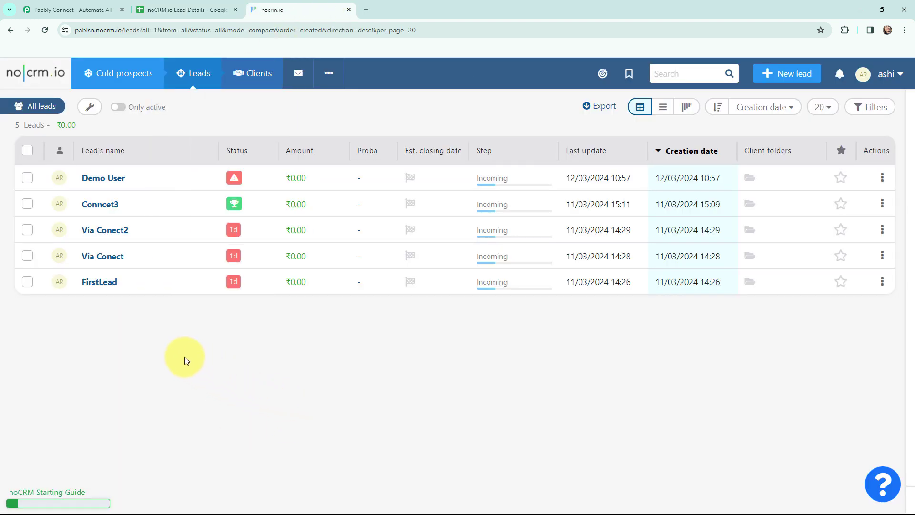
{"action": "left_click", "coordinate": [62, 8]}
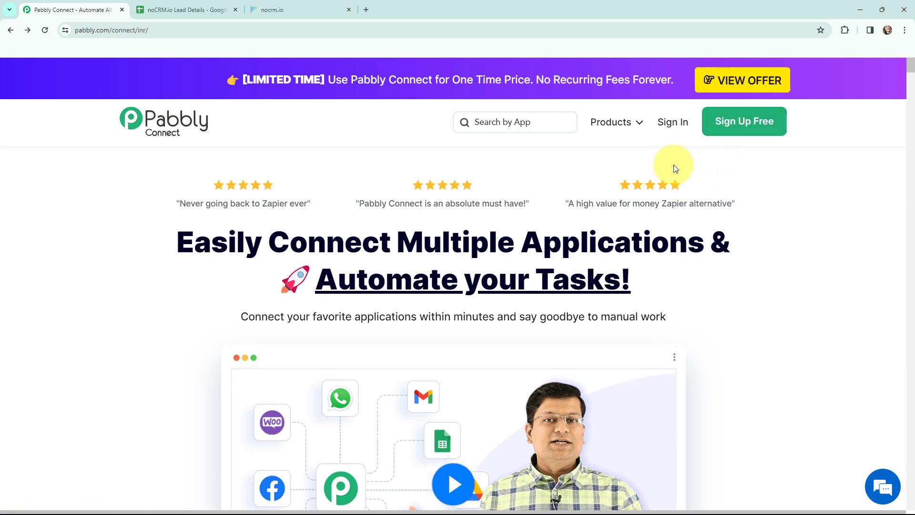
Sign in to Pabbly Connect and create the workflow 'Create noCRM.io Leads from Google Sheets'.
{"action": "left_click", "coordinate": [674, 123]}
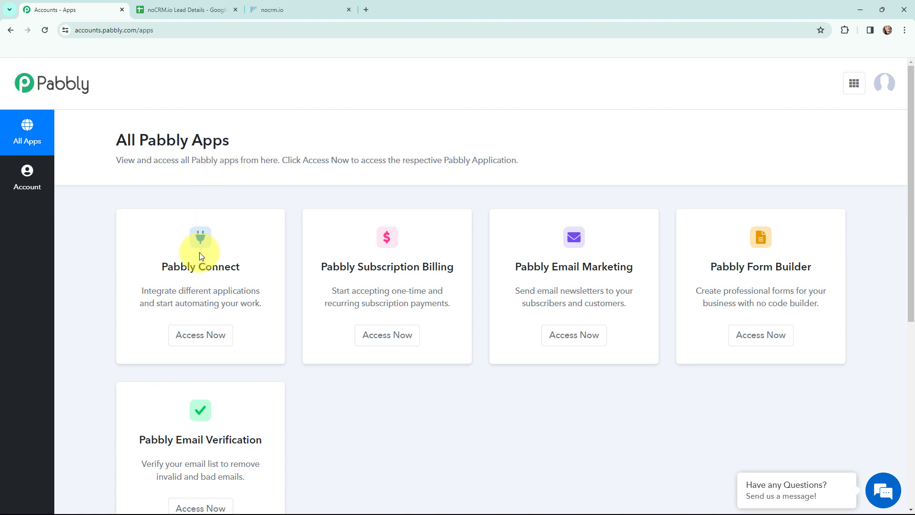
{"action": "left_click", "coordinate": [199, 337]}
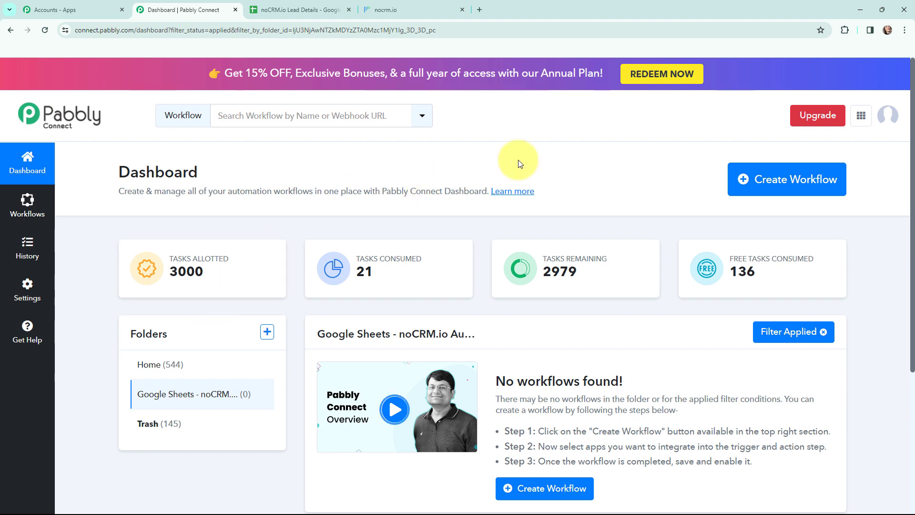
{"action": "left_click", "coordinate": [755, 186]}
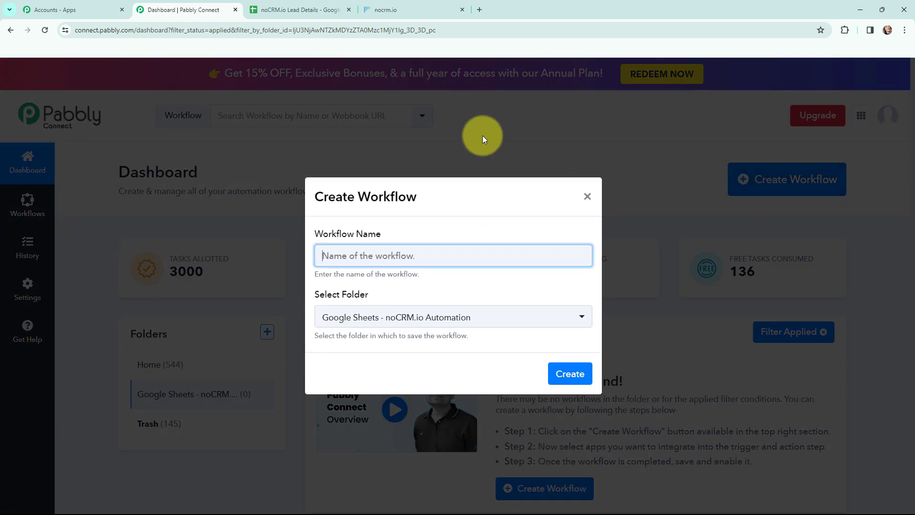
{"action": "type", "text": "Create noCRM.io Leads from Google Sheets"}
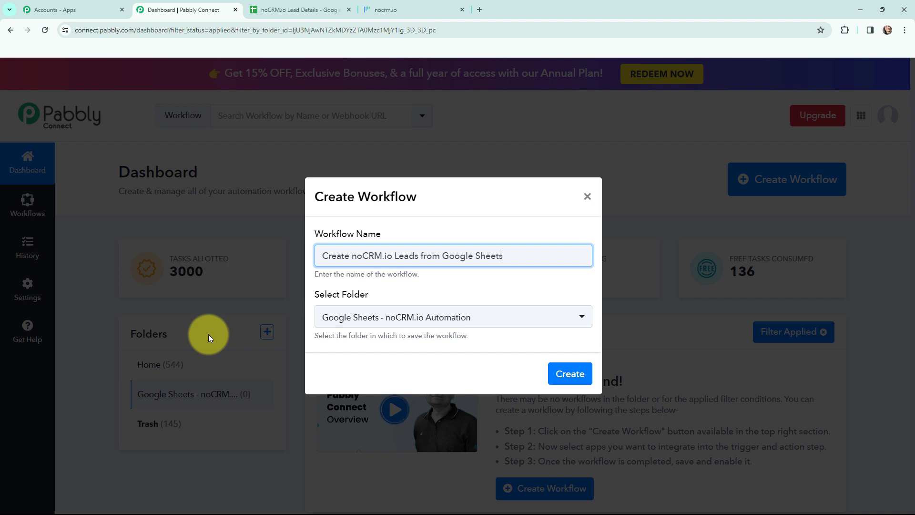
{"action": "left_click", "coordinate": [558, 375]}
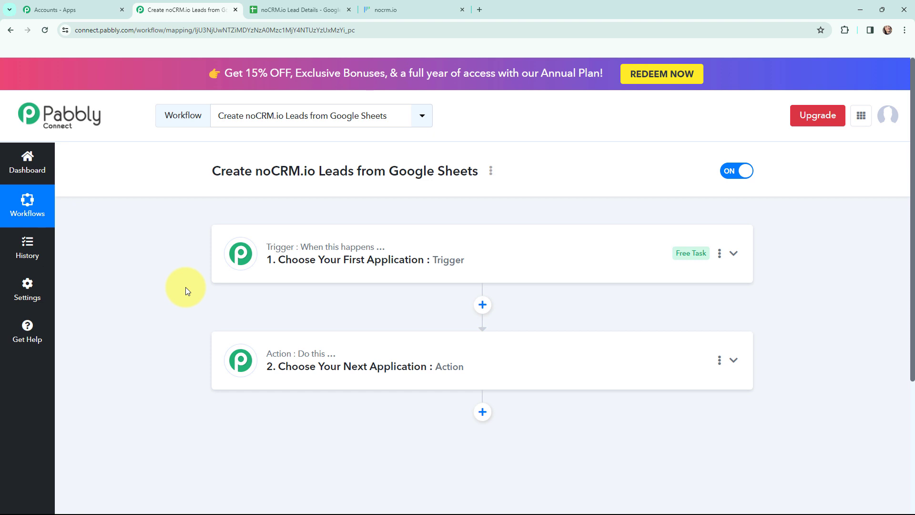
{"action": "mouse_move", "coordinate": [274, 250]}
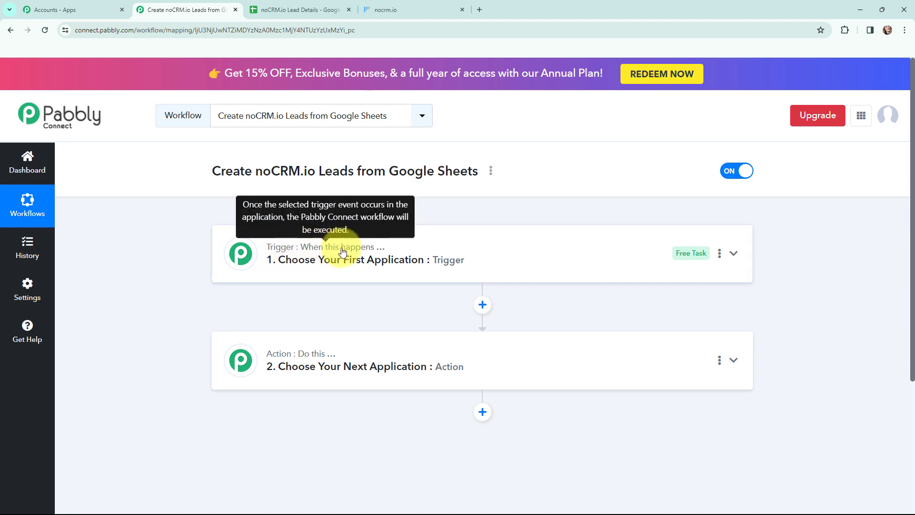
{"action": "mouse_move", "coordinate": [276, 351]}
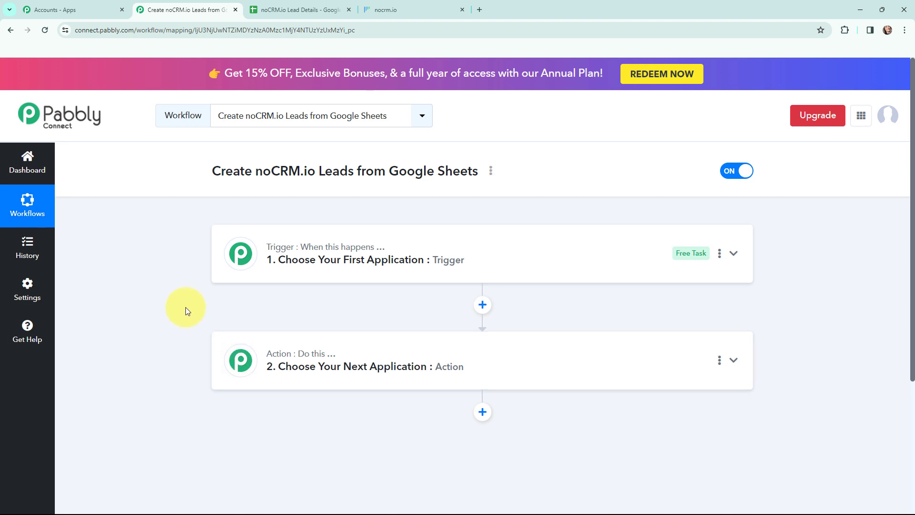
{"action": "left_click", "coordinate": [386, 9]}
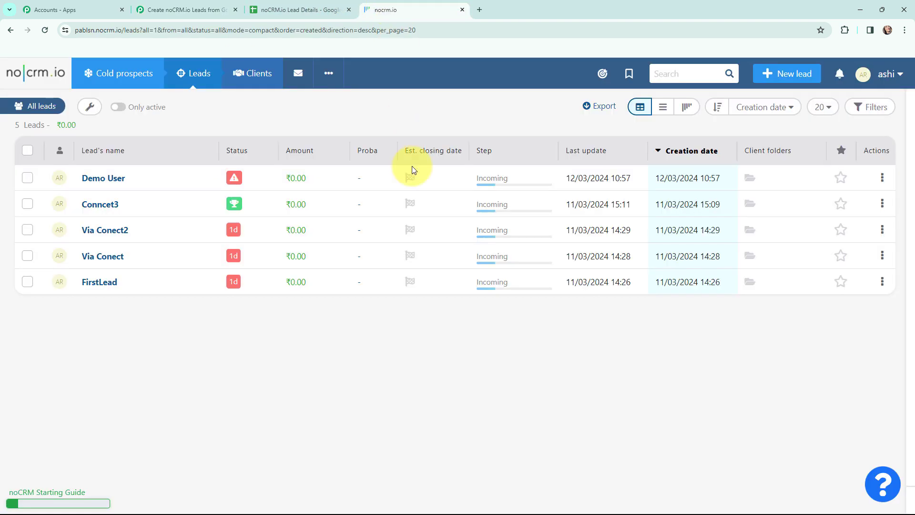
{"action": "left_click", "coordinate": [296, 10]}
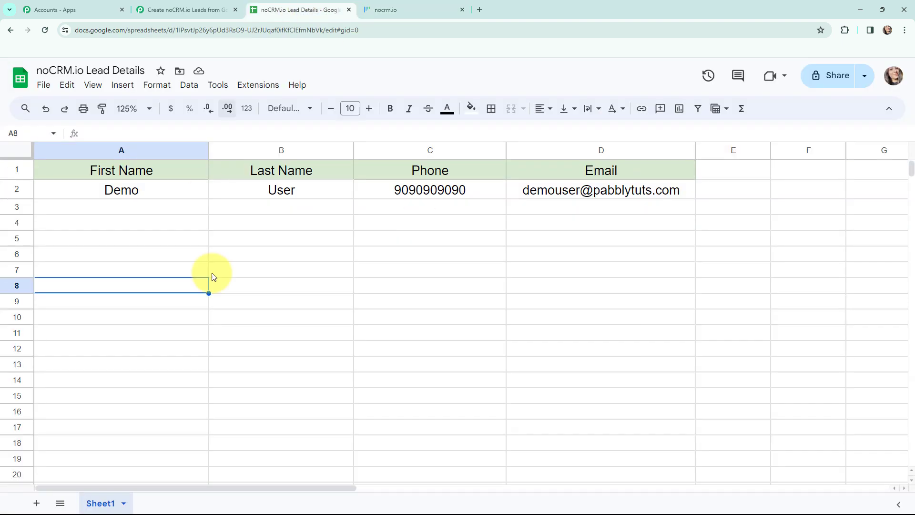
{"action": "left_click", "coordinate": [179, 10]}
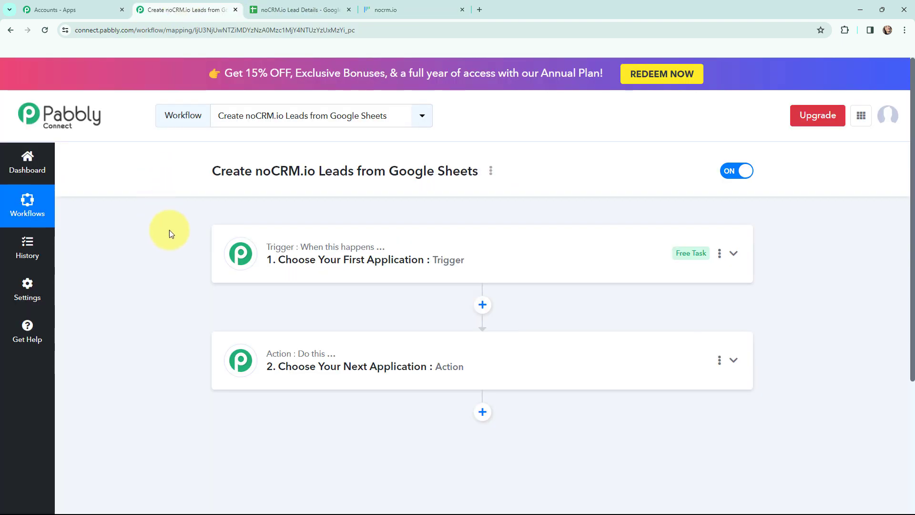
Set the trigger to Google Sheets with the New or Updated Spreadsheet Row event, then open the action step.
{"action": "left_click", "coordinate": [222, 253]}
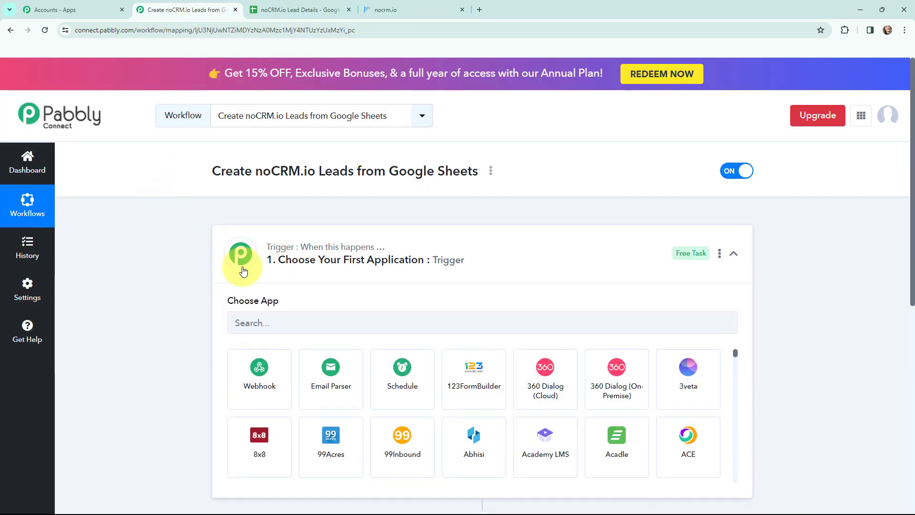
{"action": "left_click", "coordinate": [288, 317]}
{"action": "type", "text": "googl"}
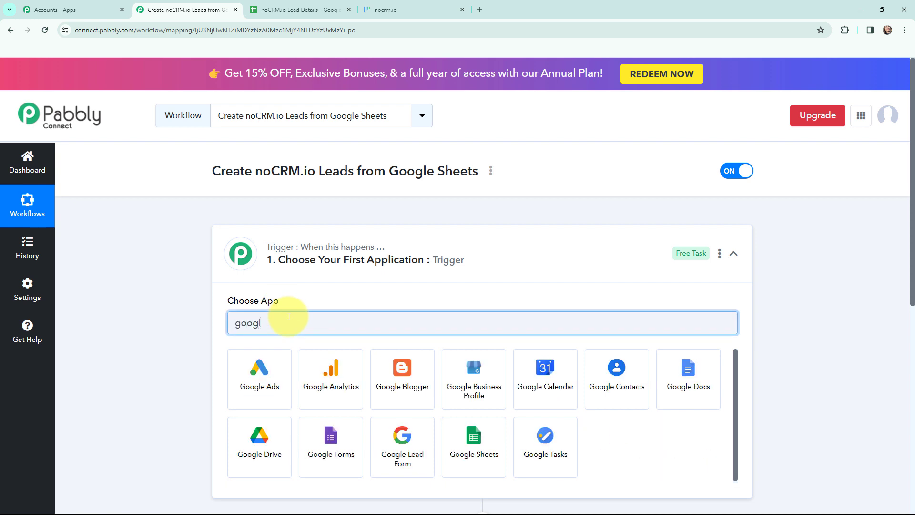
{"action": "type", "text": "e sheets"}
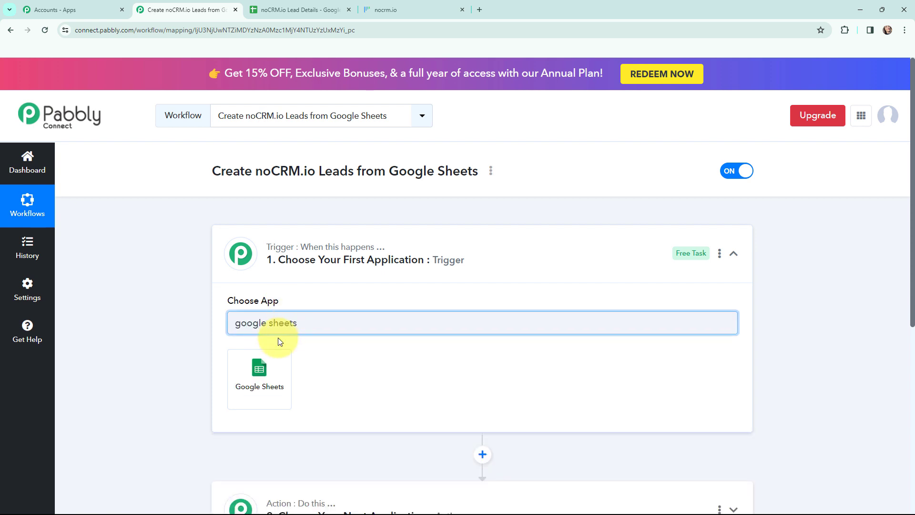
{"action": "left_click", "coordinate": [252, 368]}
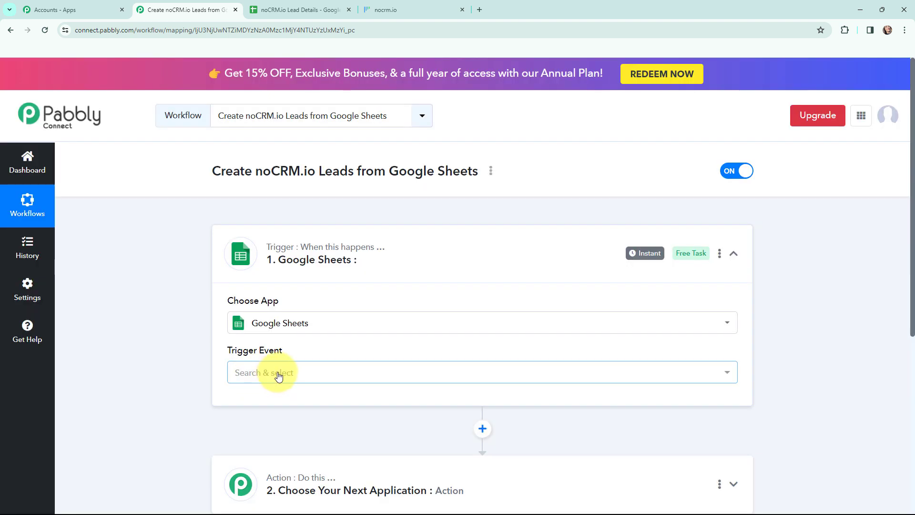
{"action": "left_click", "coordinate": [279, 377]}
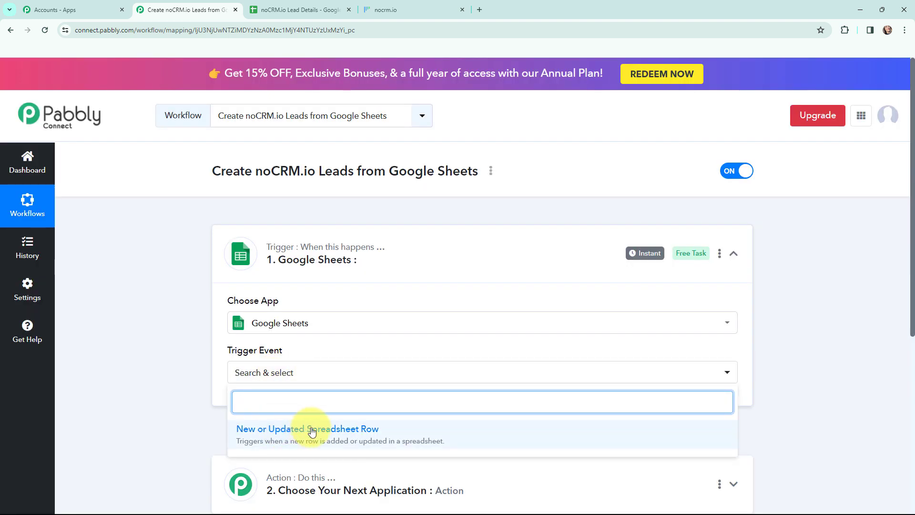
{"action": "left_click", "coordinate": [418, 433]}
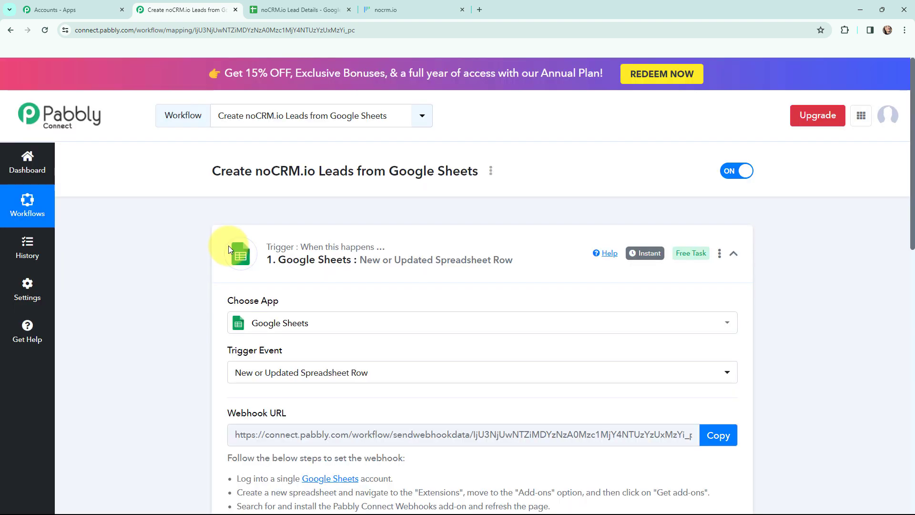
{"action": "left_click", "coordinate": [226, 270]}
{"action": "left_click", "coordinate": [241, 361]}
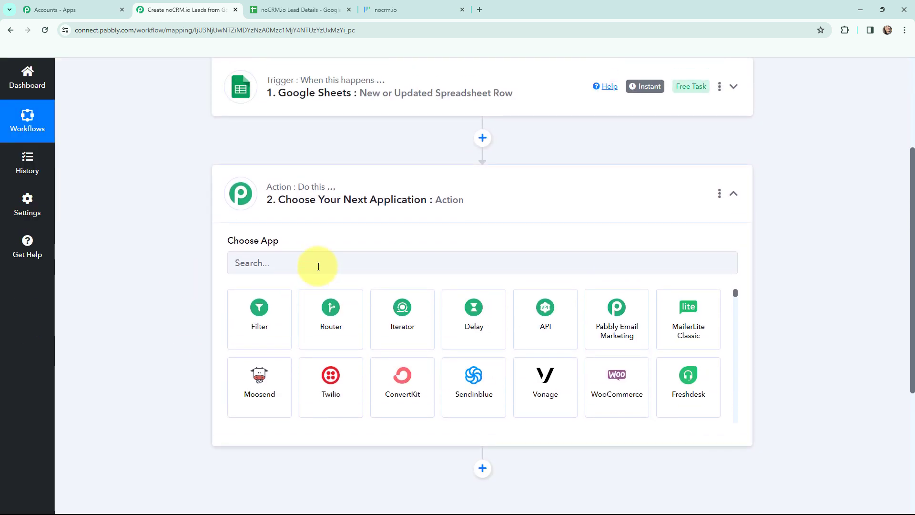
Choose noCRM.io as the action app with the Create Lead event, then collapse the step.
{"action": "left_click", "coordinate": [319, 266]}
{"action": "type", "text": "nor"}
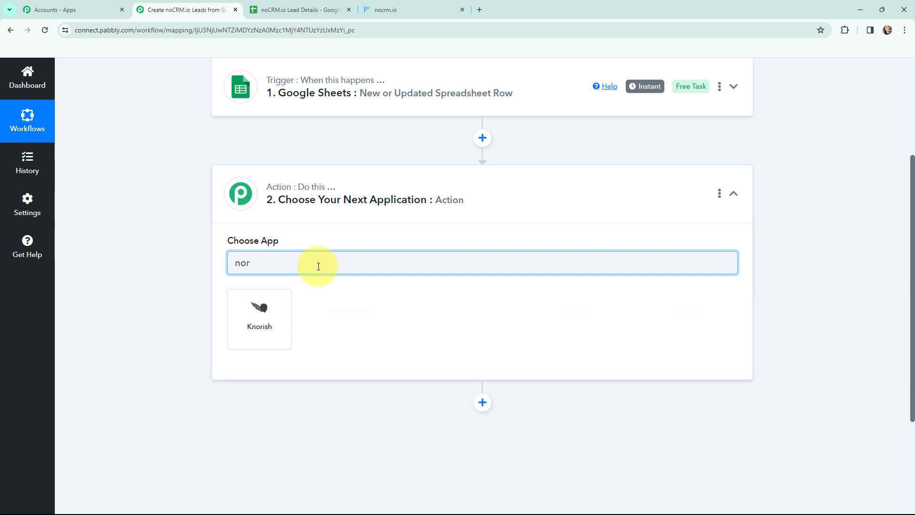
{"action": "key", "text": "BackSpace"}
{"action": "type", "text": "crm"}
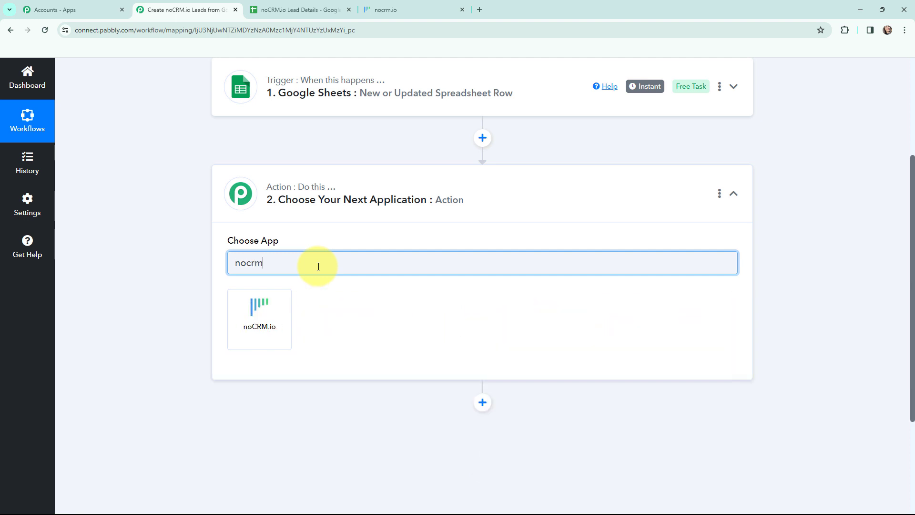
{"action": "type", "text": ".io"}
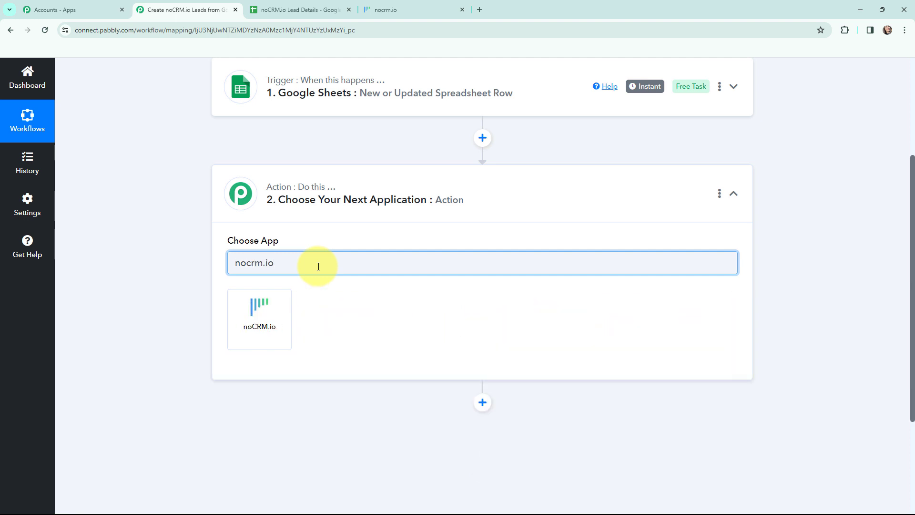
{"action": "left_click", "coordinate": [257, 315]}
{"action": "left_click", "coordinate": [255, 321]}
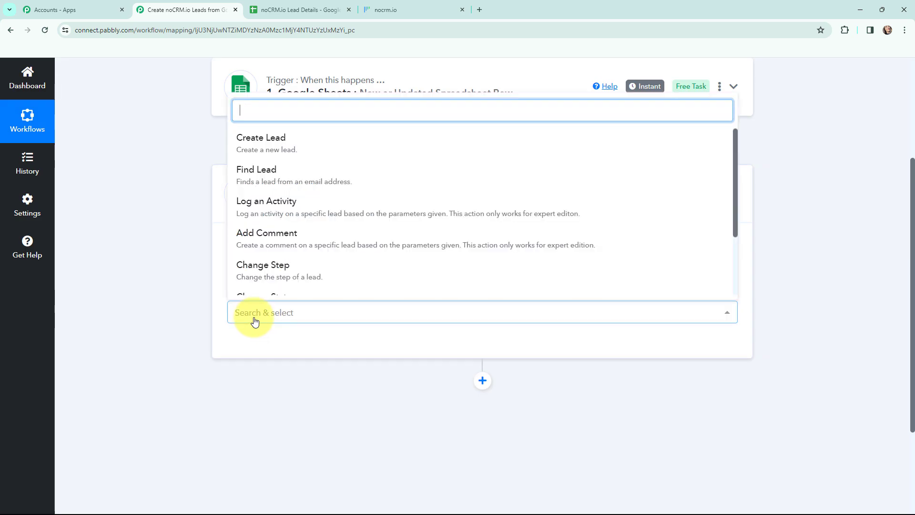
{"action": "left_click", "coordinate": [243, 138]}
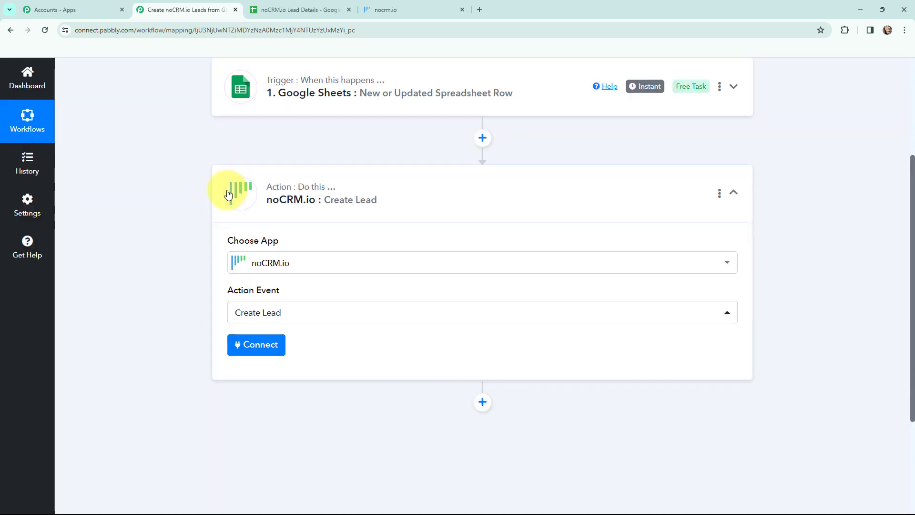
{"action": "left_click", "coordinate": [228, 190]}
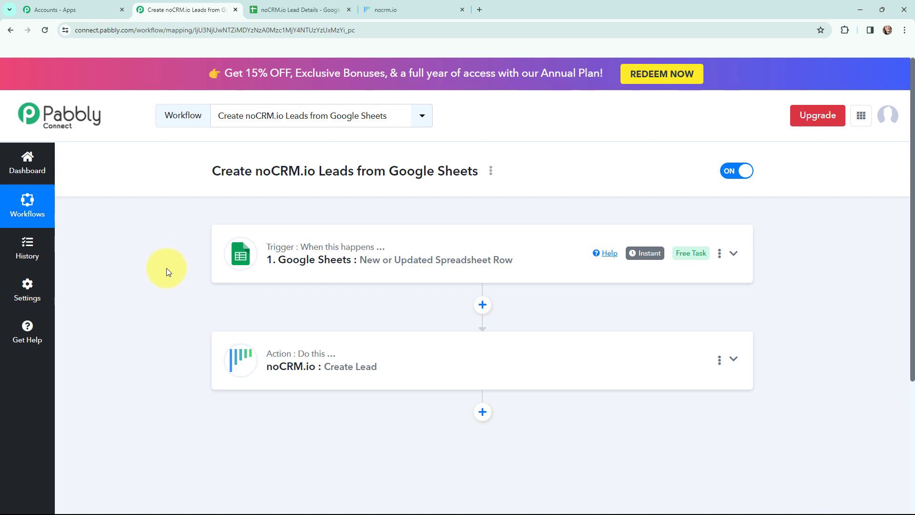
Expand the Google Sheets trigger and read through its webhook setup instructions.
{"action": "left_click", "coordinate": [387, 10]}
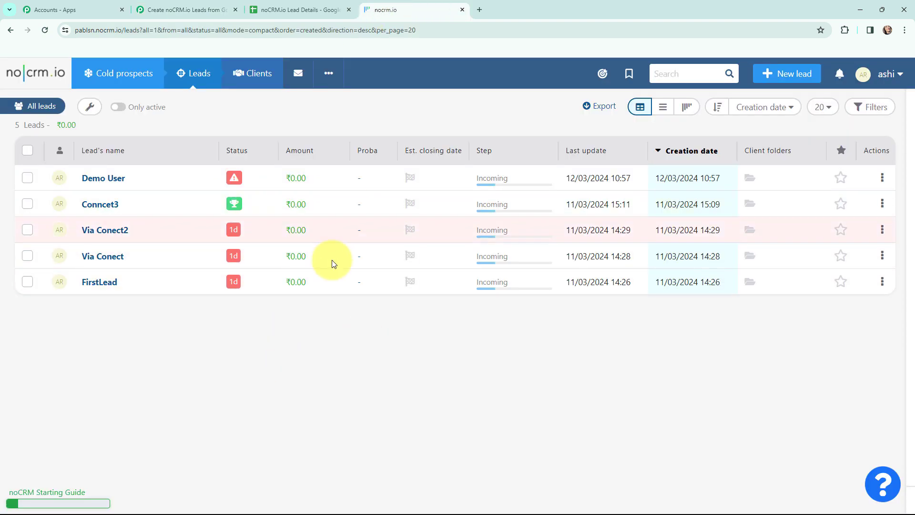
{"action": "left_click", "coordinate": [286, 8]}
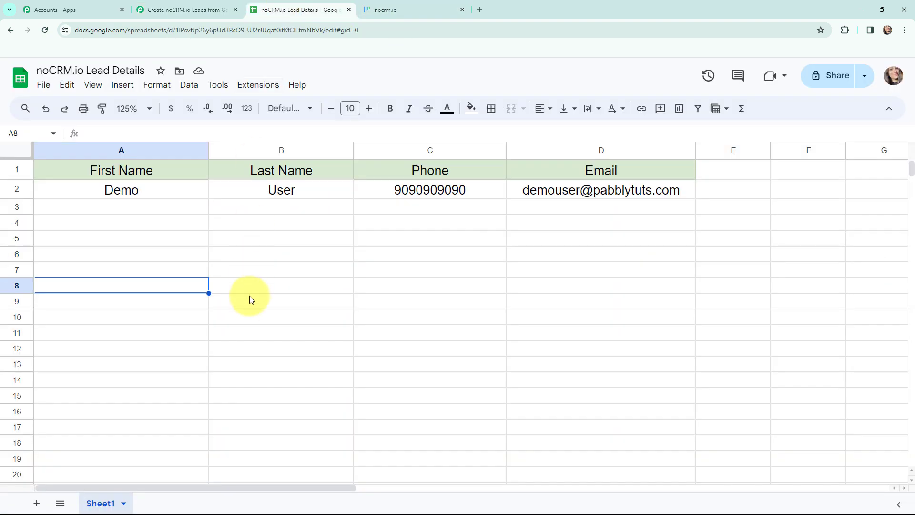
{"action": "left_click", "coordinate": [186, 10]}
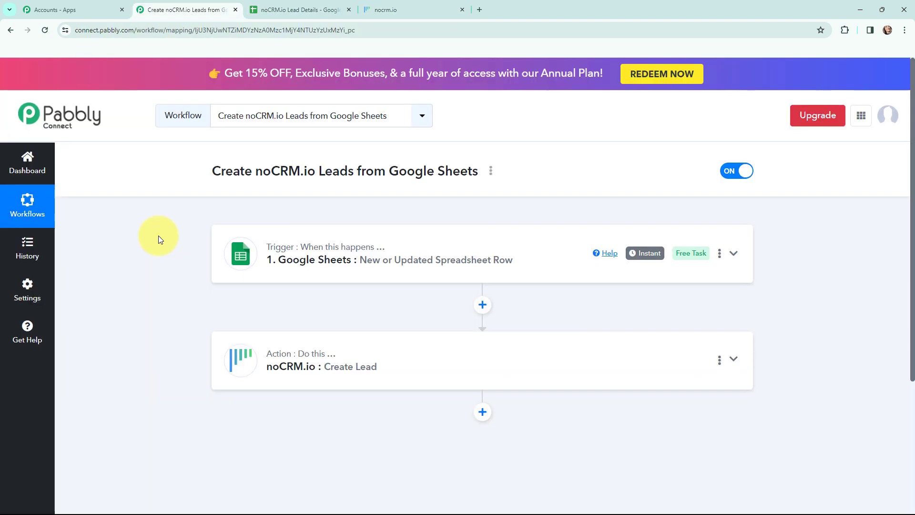
{"action": "left_click", "coordinate": [245, 247]}
{"action": "scroll", "coordinate": [181, 215], "scroll_direction": "down", "scroll_amount": 4}
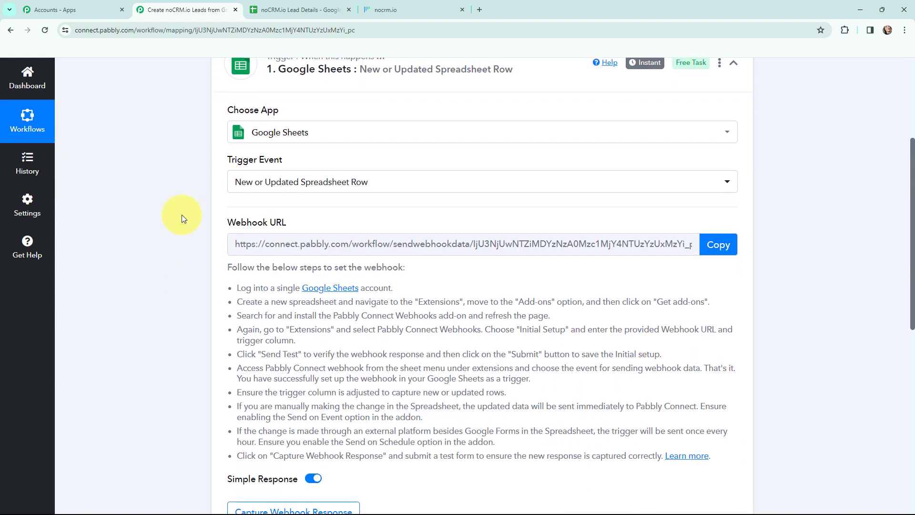
{"action": "scroll", "coordinate": [182, 215], "scroll_direction": "down", "scroll_amount": 1}
{"action": "scroll", "coordinate": [214, 205], "scroll_direction": "down", "scroll_amount": 1}
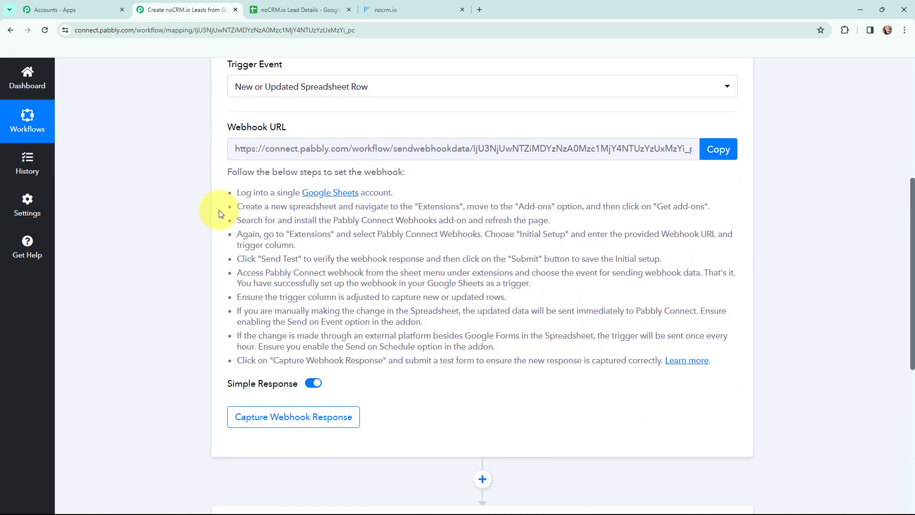
{"action": "left_click_drag", "start_coordinate": [228, 195], "coordinate": [732, 351]}
{"action": "left_click", "coordinate": [731, 352]}
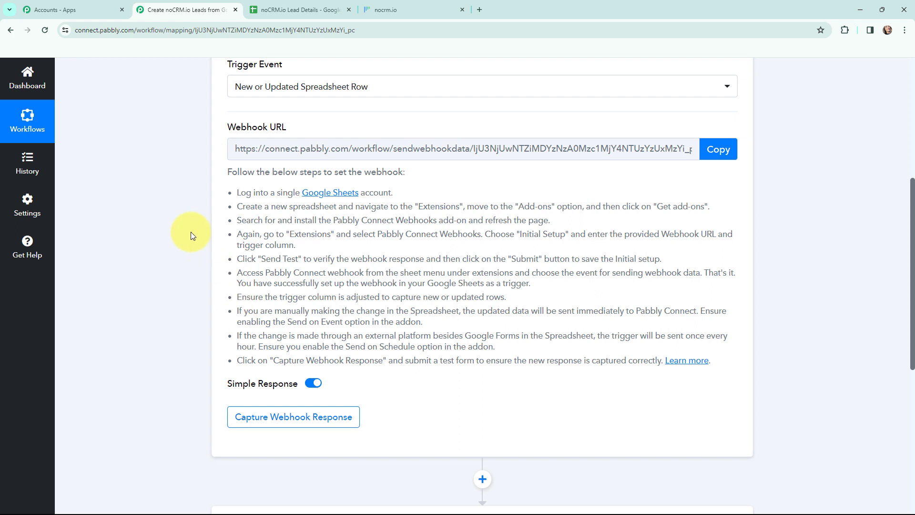
{"action": "scroll", "coordinate": [191, 231], "scroll_direction": "up", "scroll_amount": 3}
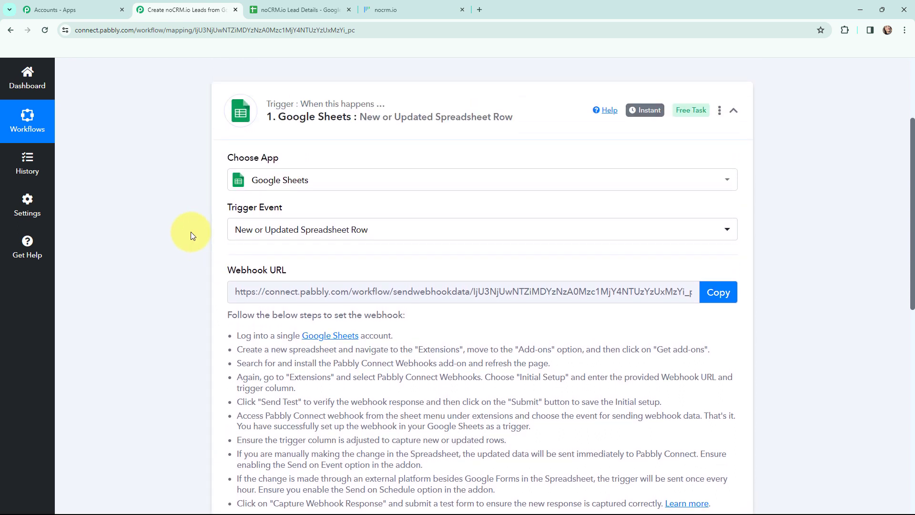
Open the noCRM.io Lead Details spreadsheet and move to cell B7.
{"action": "left_click", "coordinate": [305, 6]}
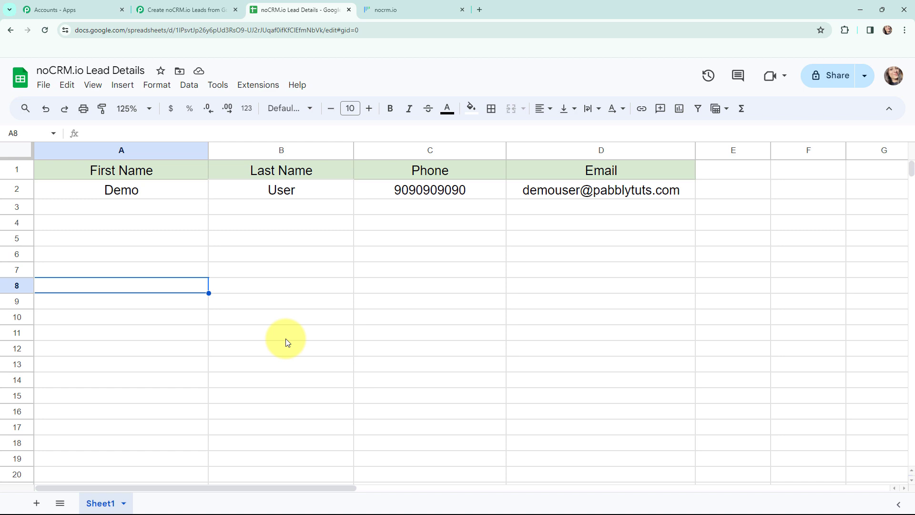
{"action": "key", "text": "Up"}
{"action": "key", "text": "Right"}
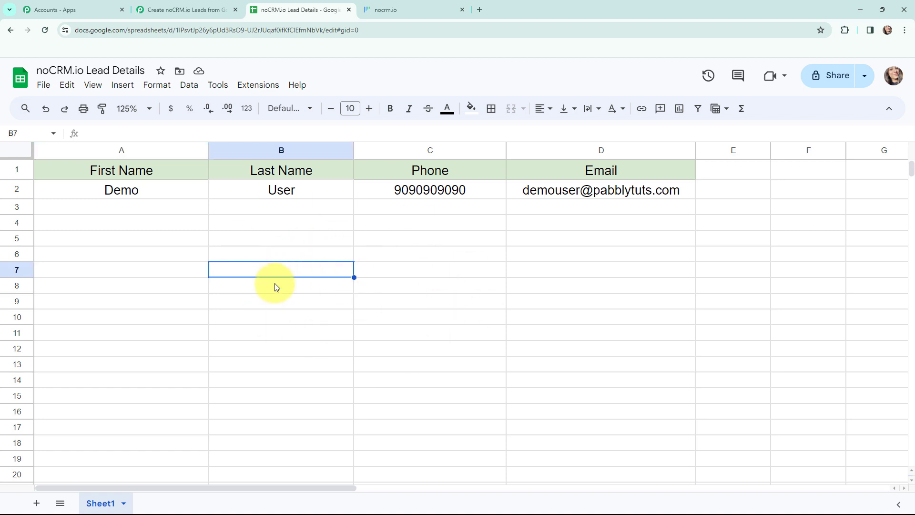
{"action": "left_click", "coordinate": [253, 86]}
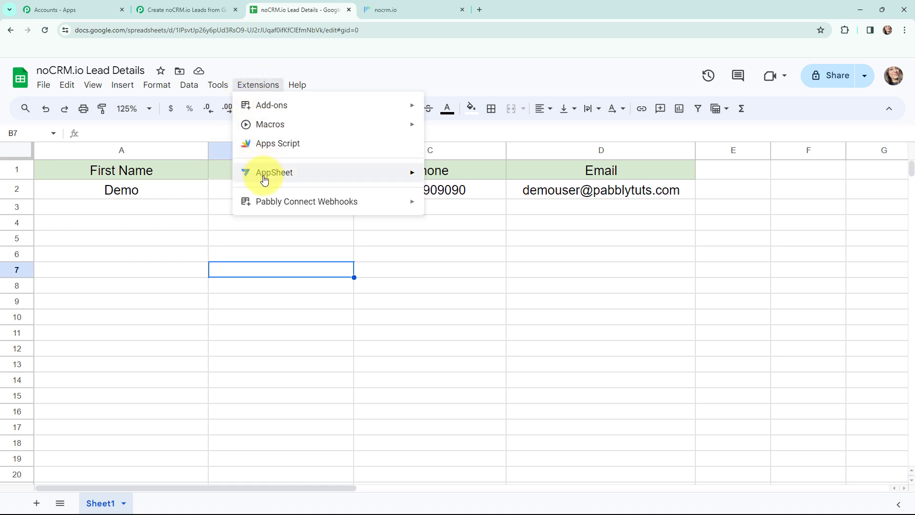
{"action": "mouse_move", "coordinate": [288, 204]}
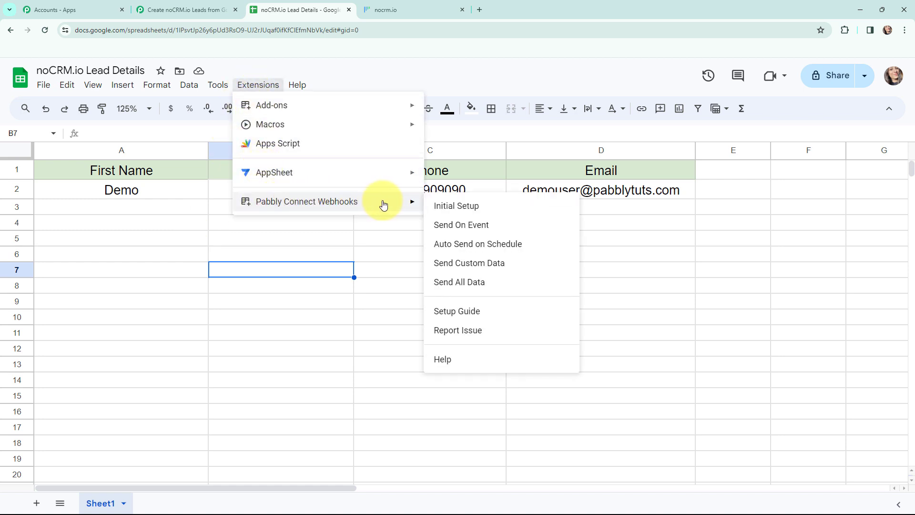
{"action": "mouse_move", "coordinate": [394, 102]}
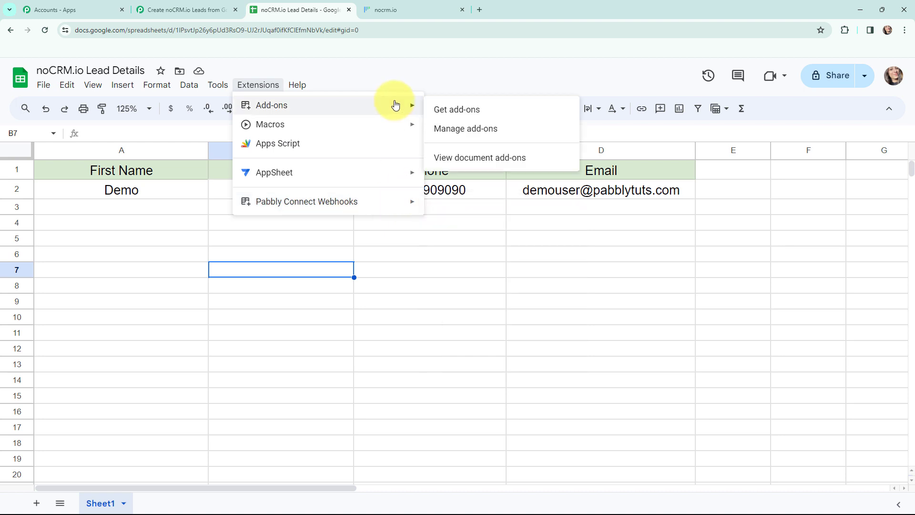
{"action": "left_click", "coordinate": [452, 104]}
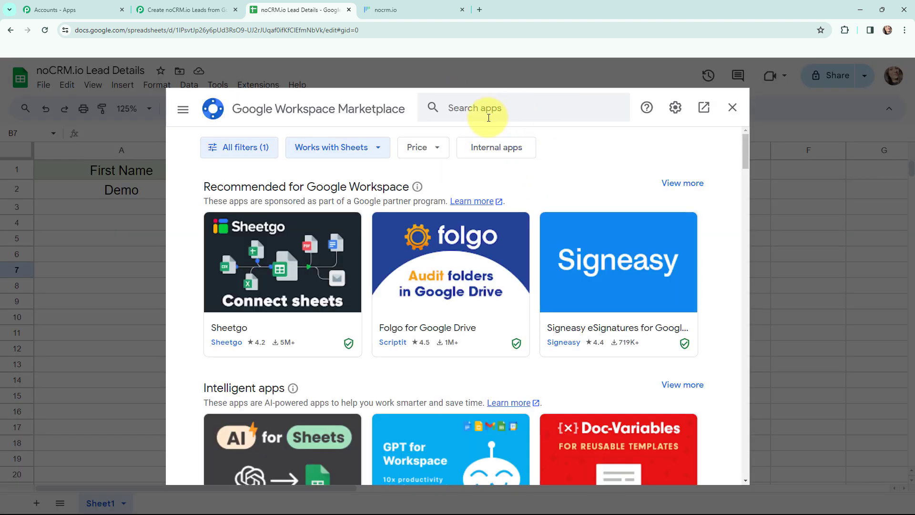
{"action": "left_click", "coordinate": [513, 106]}
{"action": "type", "text": "pabbly"}
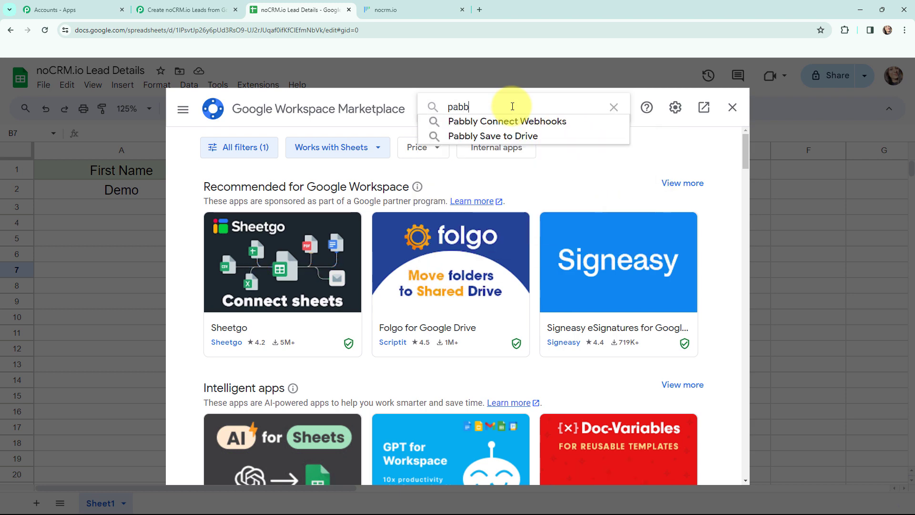
{"action": "left_click", "coordinate": [471, 122]}
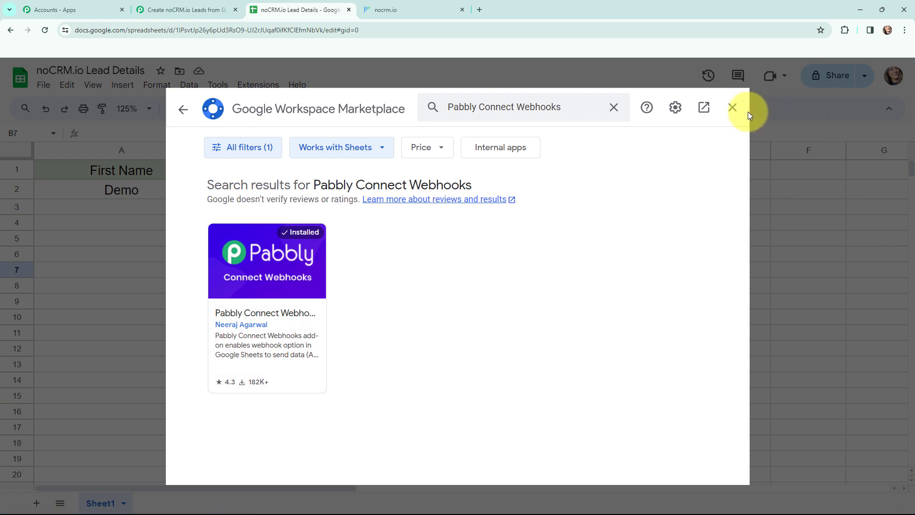
{"action": "left_click", "coordinate": [730, 108]}
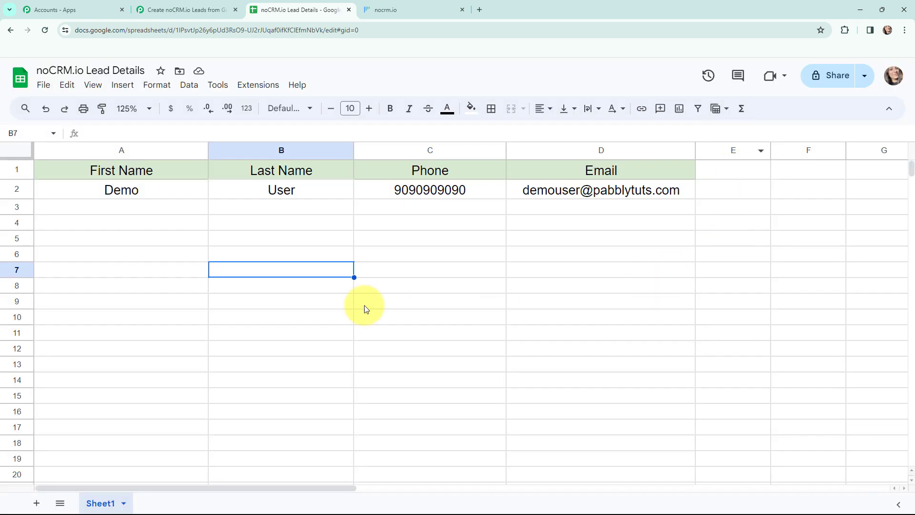
Open the Pabbly Connect Webhooks Initial Setup and paste in the workflow's webhook URL.
{"action": "left_click", "coordinate": [258, 86]}
{"action": "mouse_move", "coordinate": [298, 200]}
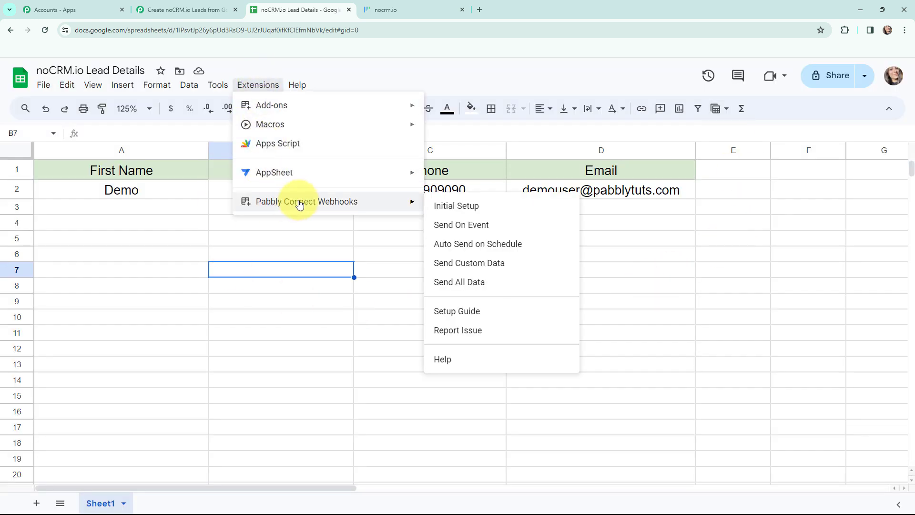
{"action": "left_click", "coordinate": [512, 207]}
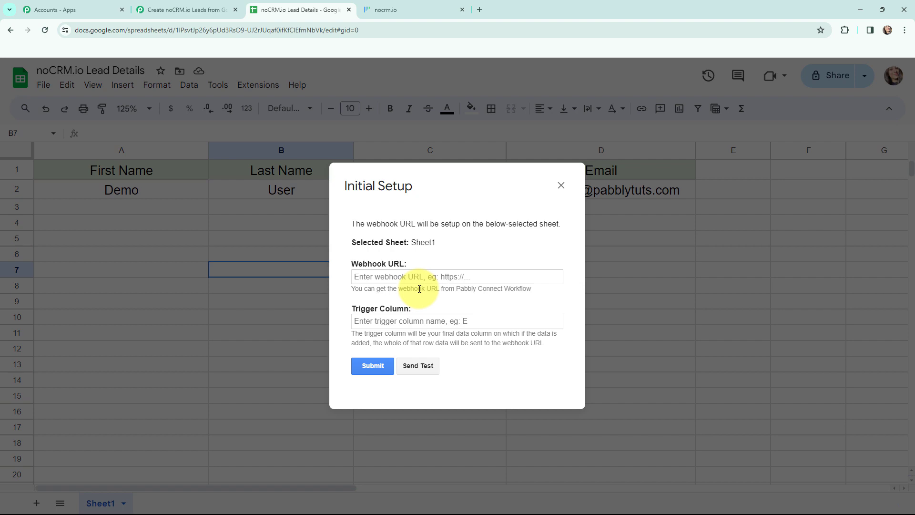
{"action": "left_click", "coordinate": [202, 8]}
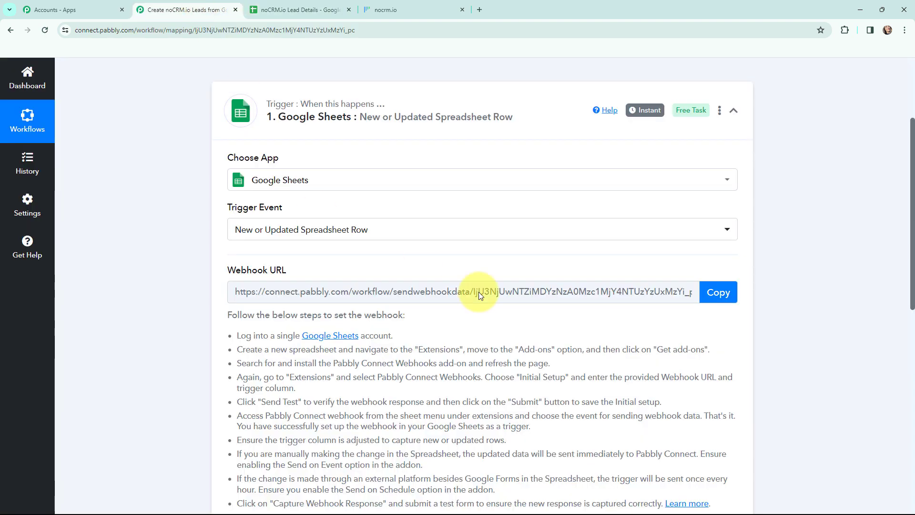
{"action": "left_click", "coordinate": [718, 292]}
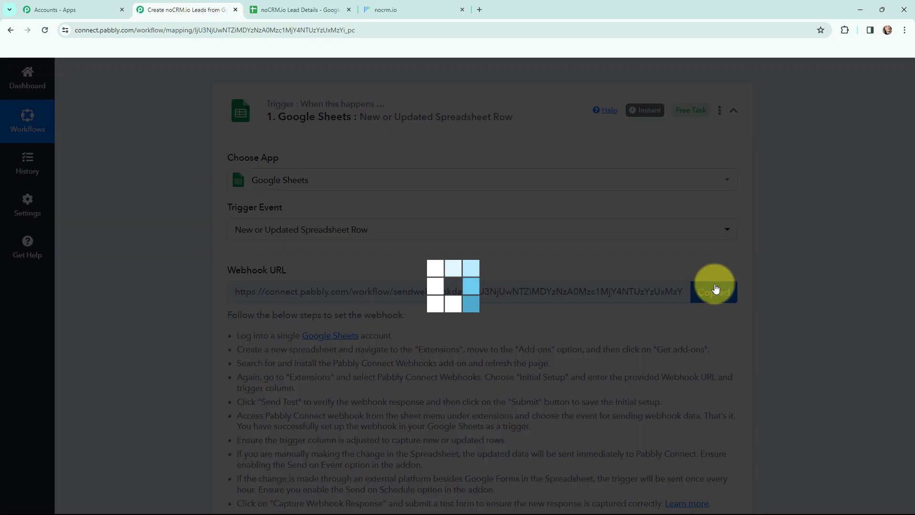
{"action": "left_click", "coordinate": [301, 4]}
{"action": "left_click", "coordinate": [410, 277]}
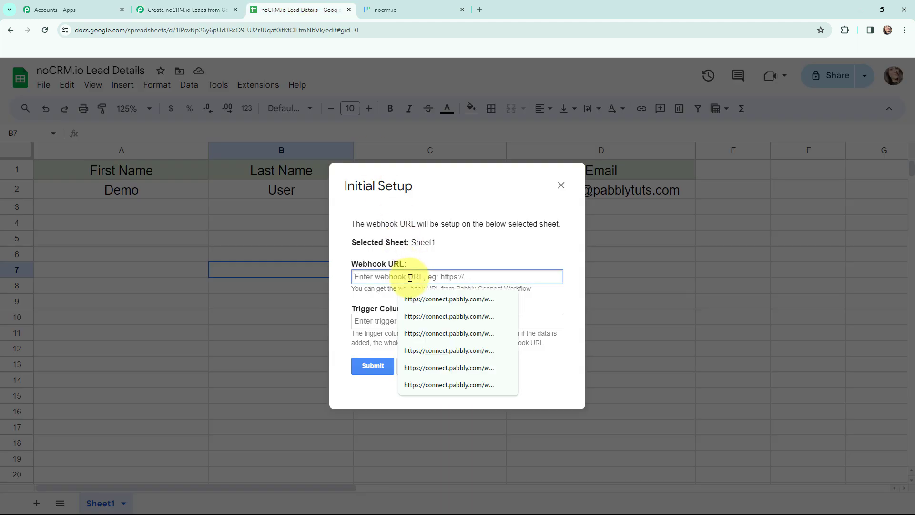
{"action": "key", "text": "ctrl+v"}
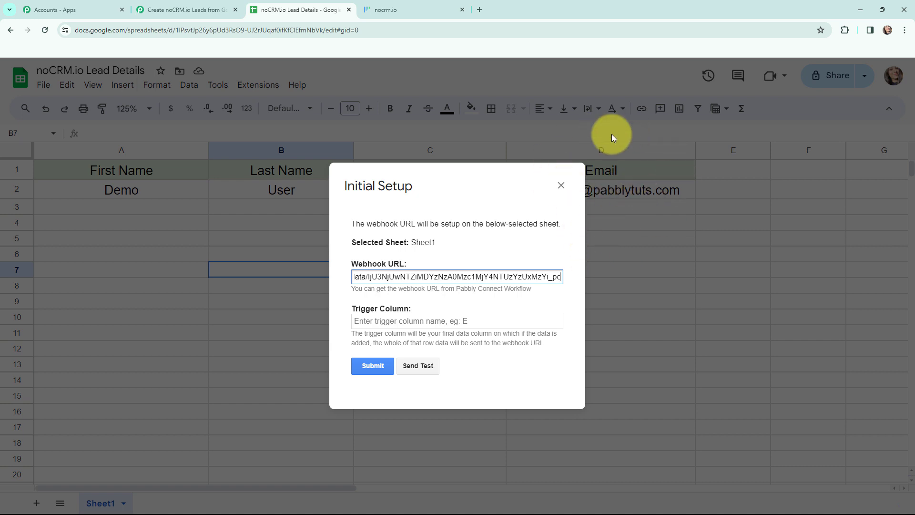
Enter D as the trigger column, submit, and close the setup dialog.
{"action": "left_click", "coordinate": [455, 321]}
{"action": "type", "text": "D"}
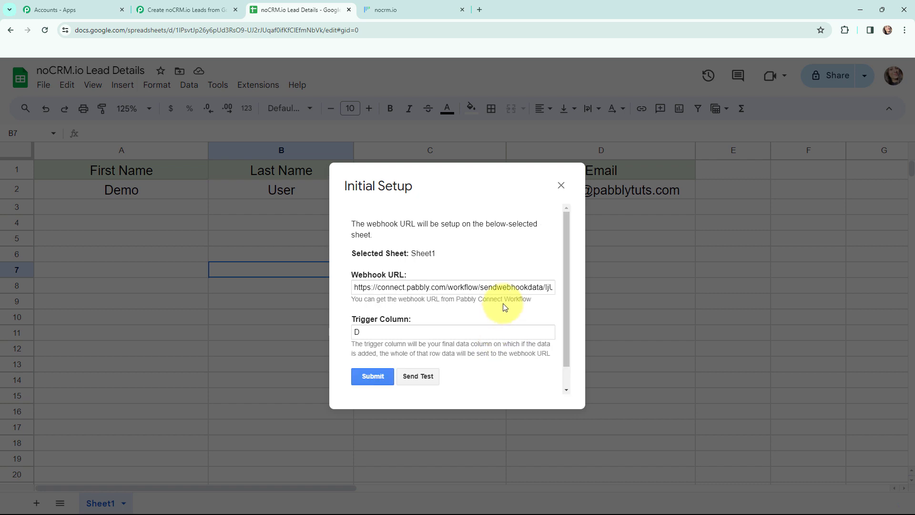
{"action": "scroll", "coordinate": [505, 304], "scroll_direction": "down", "scroll_amount": 1}
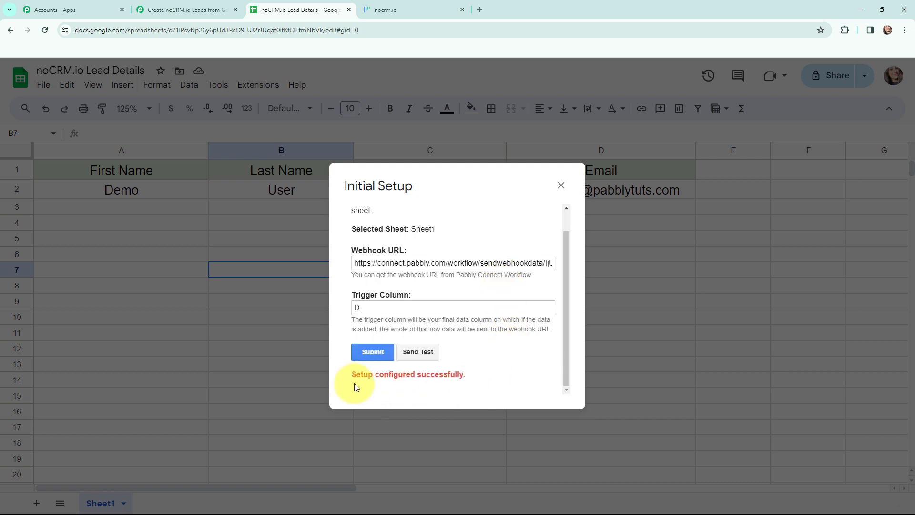
{"action": "left_click", "coordinate": [561, 185]}
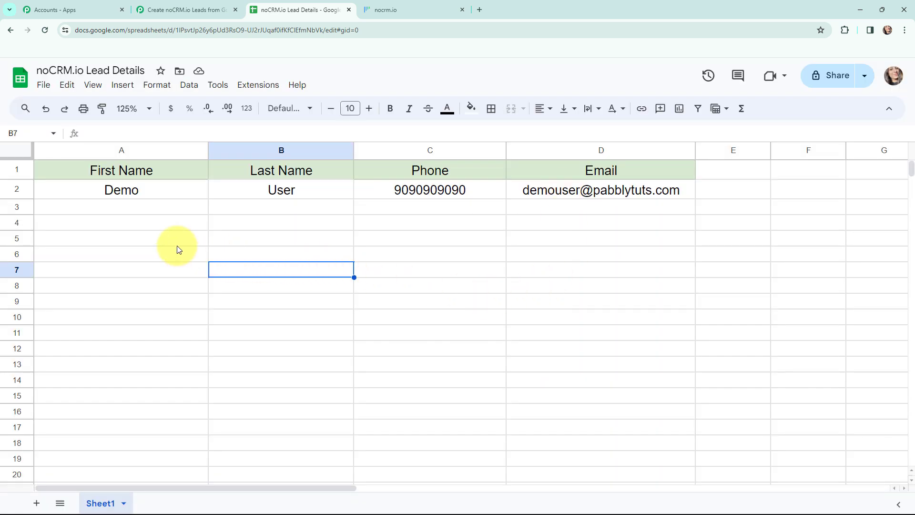
Turn on the Pabbly Connect Webhooks Send On Event option and reload the spreadsheet.
{"action": "left_click", "coordinate": [266, 90]}
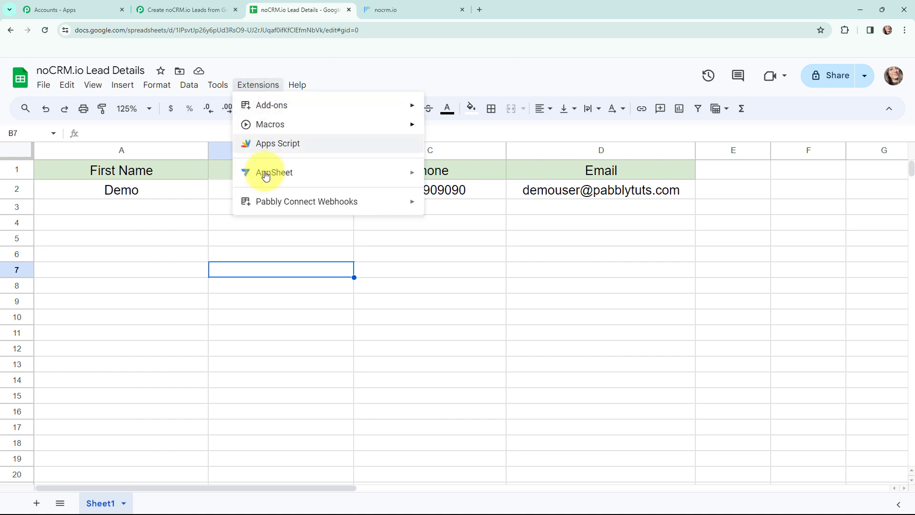
{"action": "mouse_move", "coordinate": [385, 203]}
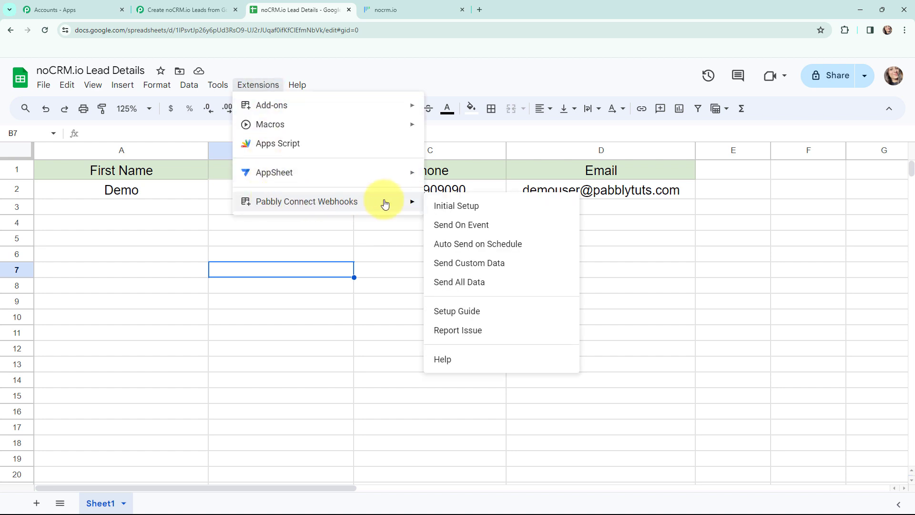
{"action": "left_click", "coordinate": [533, 225]}
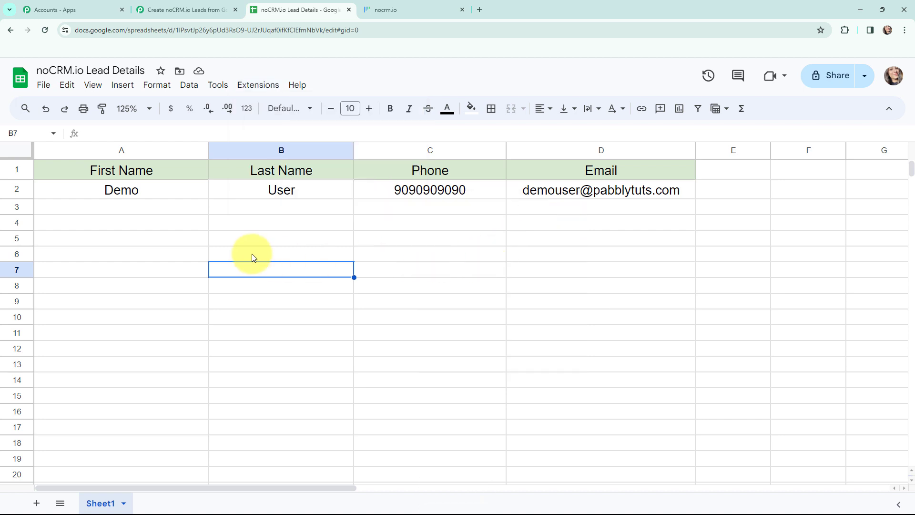
{"action": "left_click", "coordinate": [44, 31]}
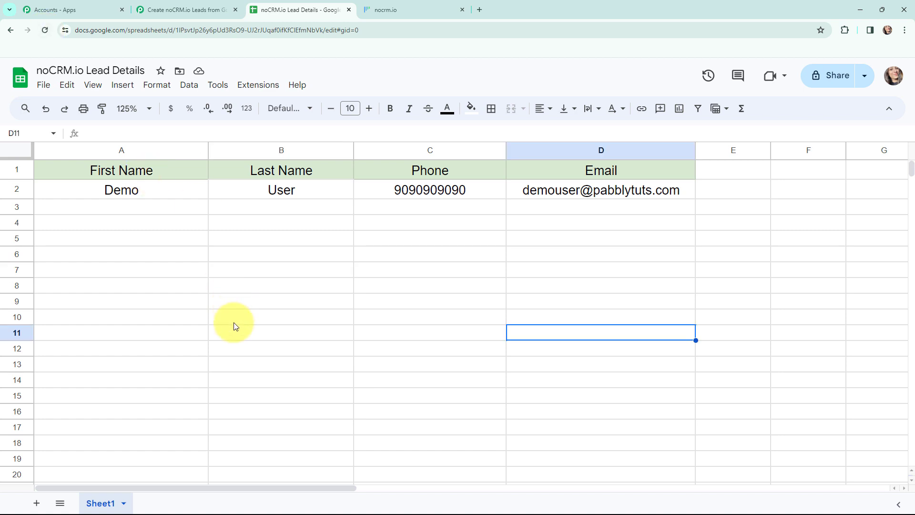
Enter first name Dummy, last name Lead, a phone number and an email address in A3:D3.
{"action": "left_click", "coordinate": [122, 210]}
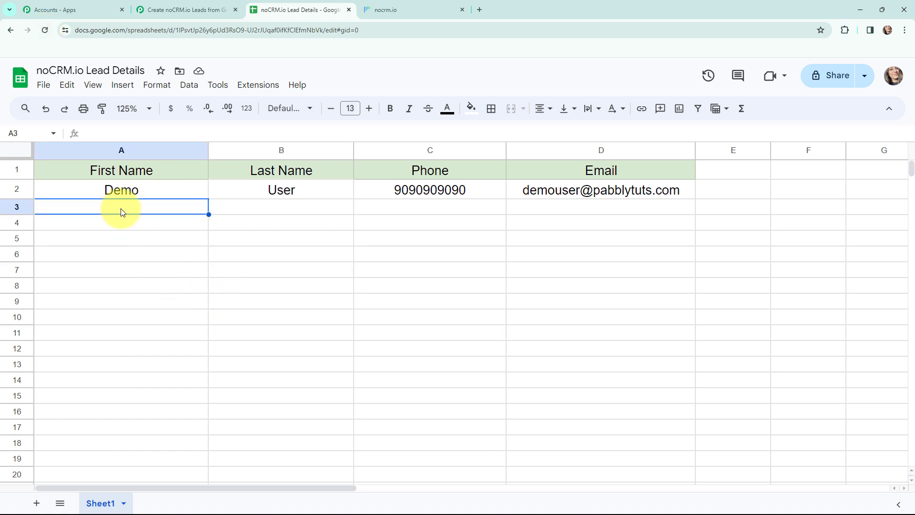
{"action": "type", "text": "Dummy"}
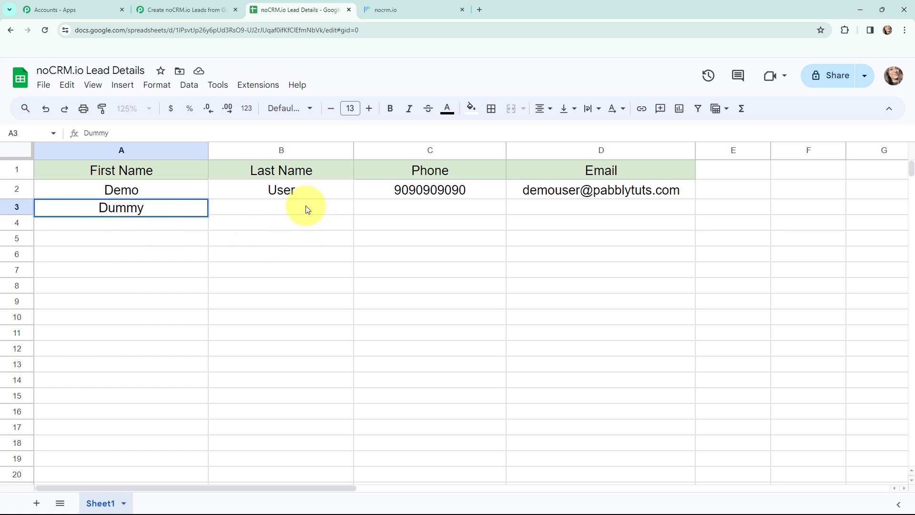
{"action": "left_click", "coordinate": [292, 209]}
{"action": "type", "text": "Lead"}
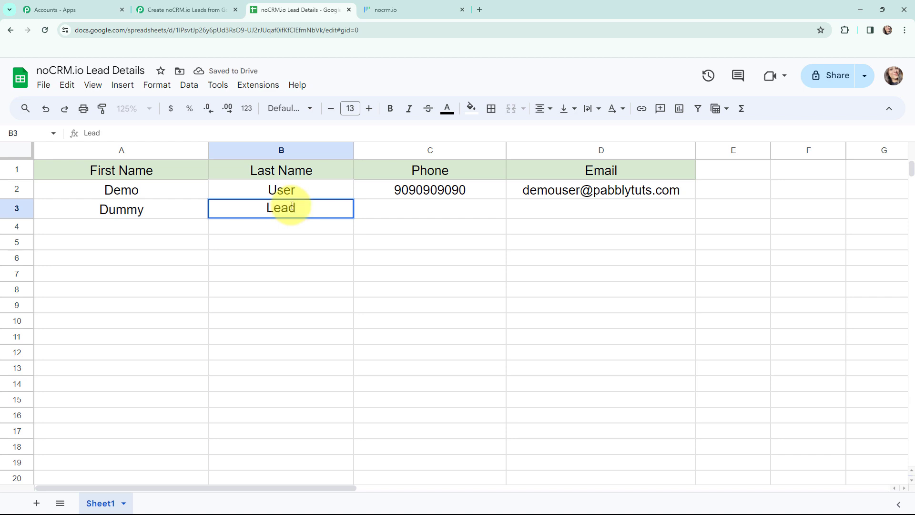
{"action": "left_click", "coordinate": [428, 208]}
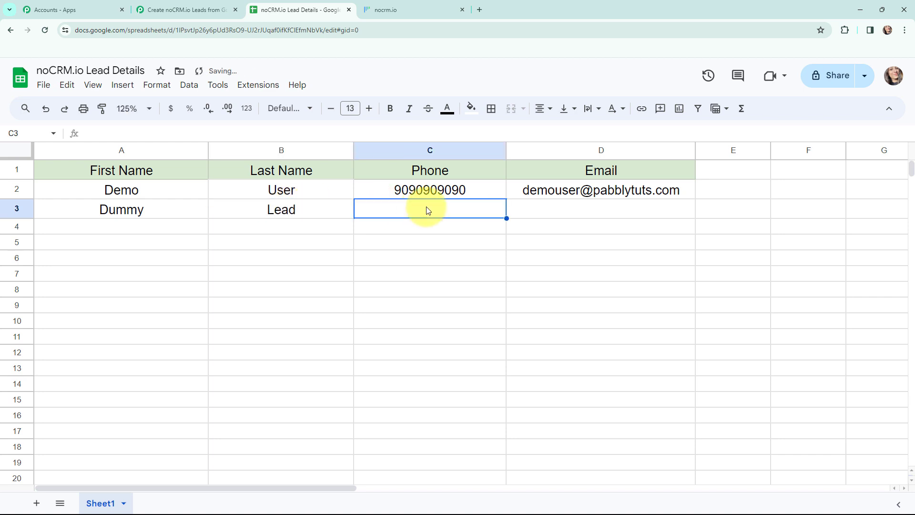
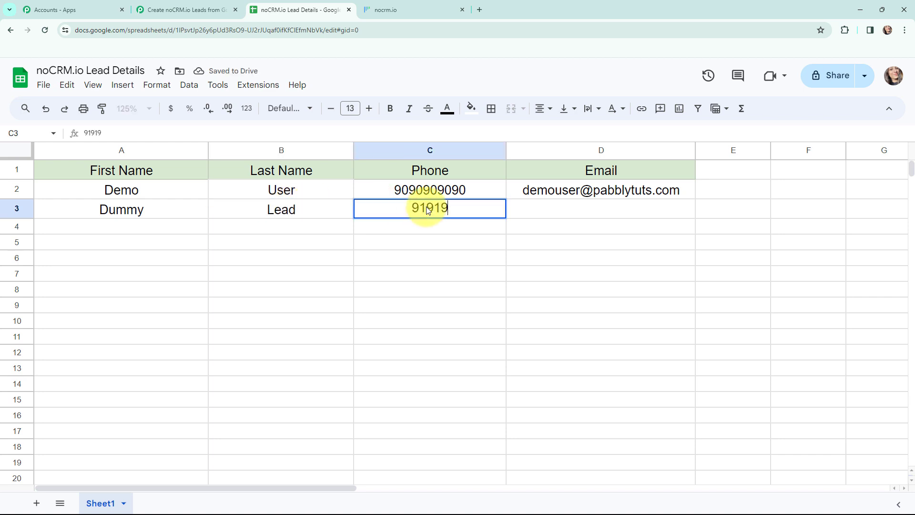
{"action": "left_click", "coordinate": [544, 212]}
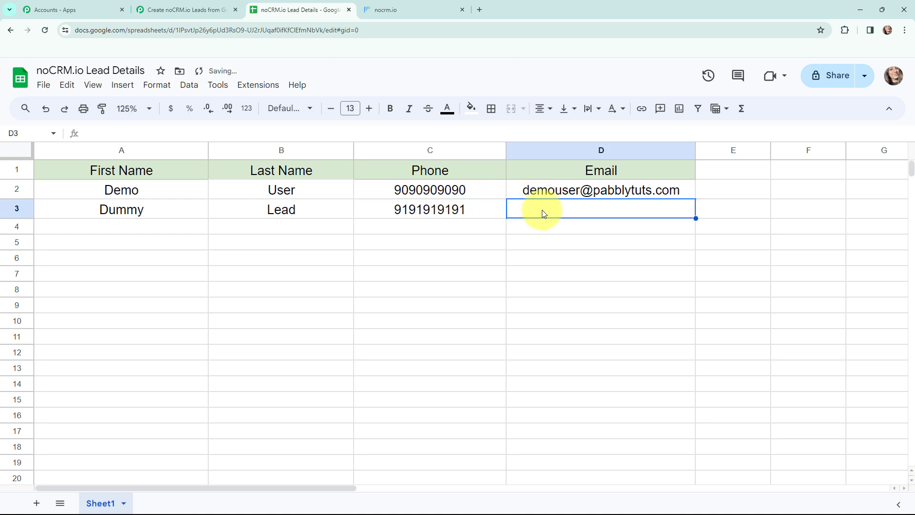
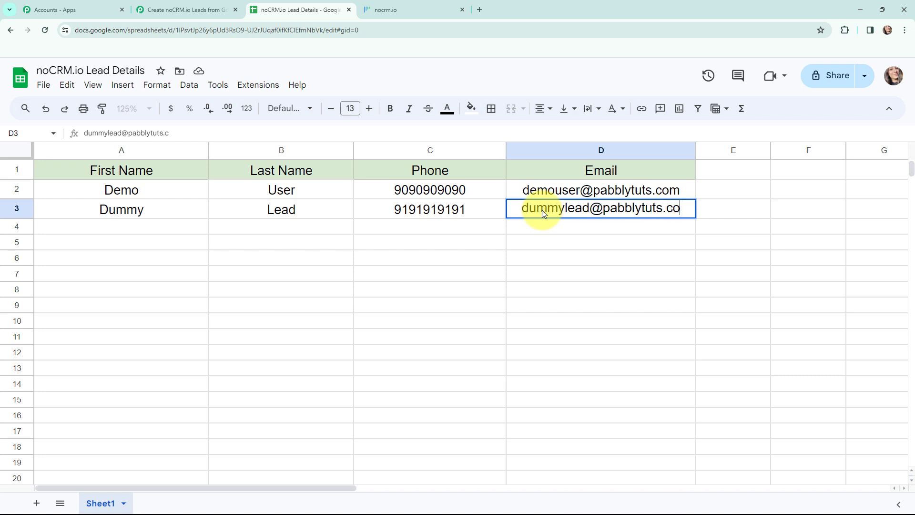
{"action": "left_click", "coordinate": [408, 306]}
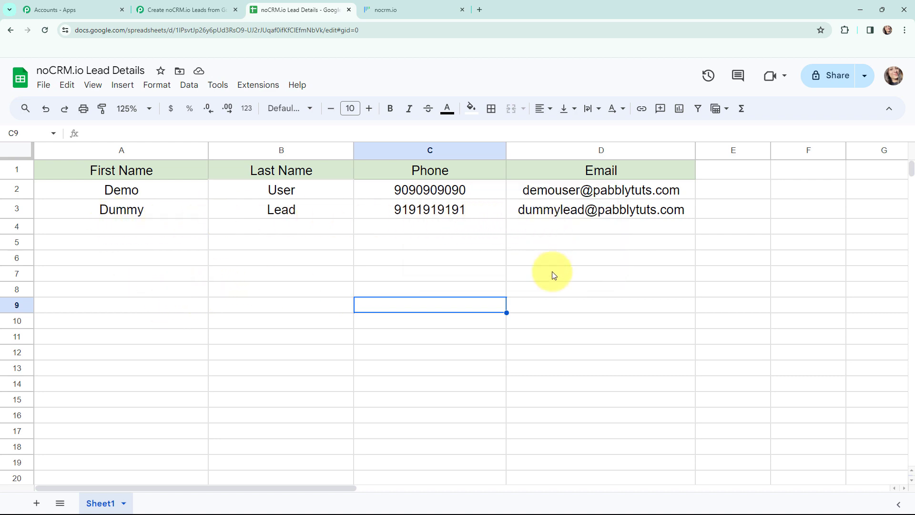
Check the trigger's Response Received for TriggerColumn, spreadsheet and sheet IDs, and RowIndex 3.
{"action": "left_click", "coordinate": [184, 6]}
{"action": "scroll", "coordinate": [190, 225], "scroll_direction": "down", "scroll_amount": 10}
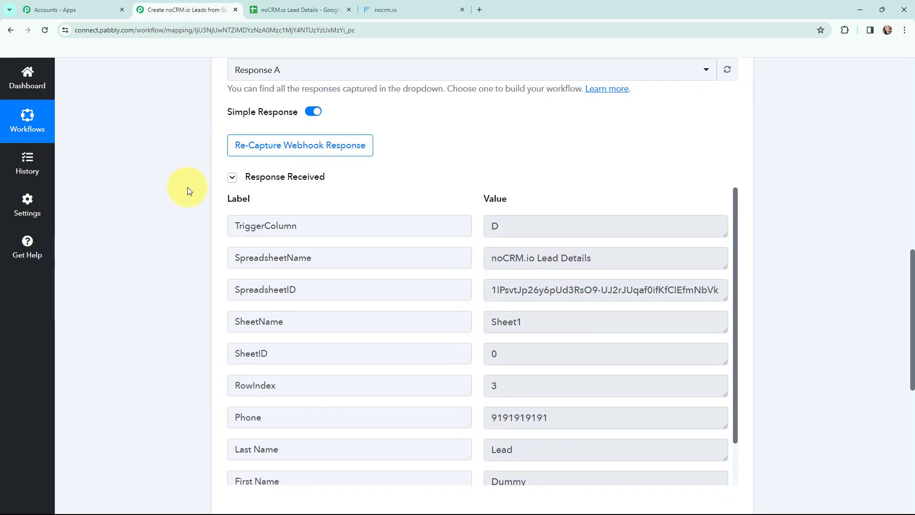
{"action": "scroll", "coordinate": [187, 187], "scroll_direction": "down", "scroll_amount": 1}
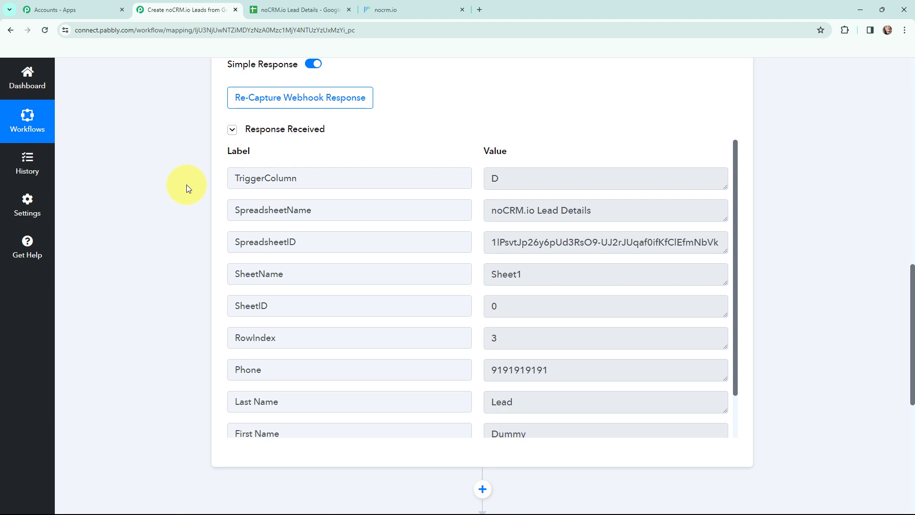
{"action": "left_click_drag", "start_coordinate": [509, 178], "coordinate": [605, 211]}
{"action": "left_click_drag", "start_coordinate": [491, 245], "coordinate": [468, 313]}
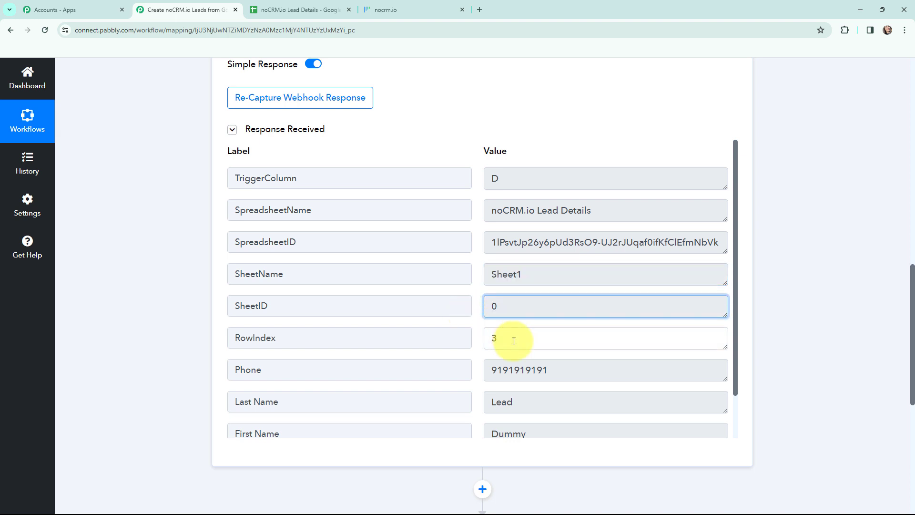
{"action": "left_click_drag", "start_coordinate": [517, 339], "coordinate": [635, 416]}
{"action": "scroll", "coordinate": [472, 296], "scroll_direction": "down", "scroll_amount": 1}
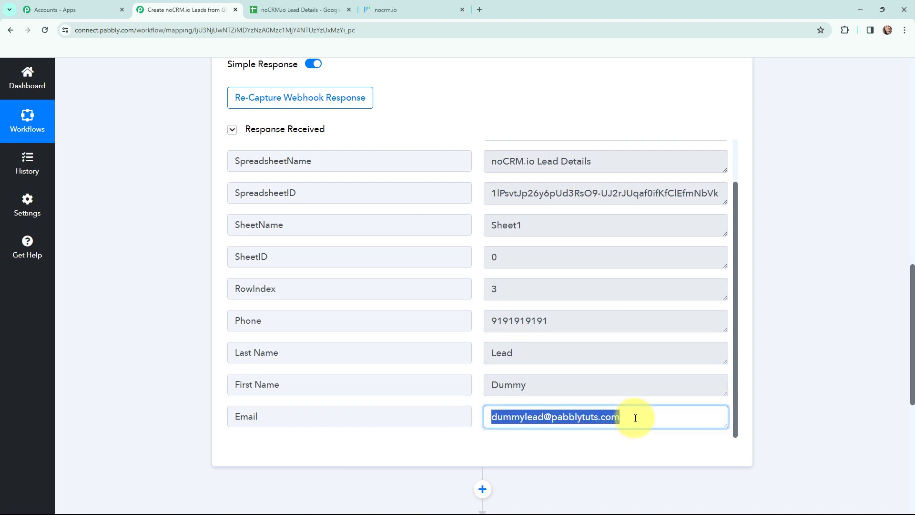
{"action": "left_click", "coordinate": [778, 318]}
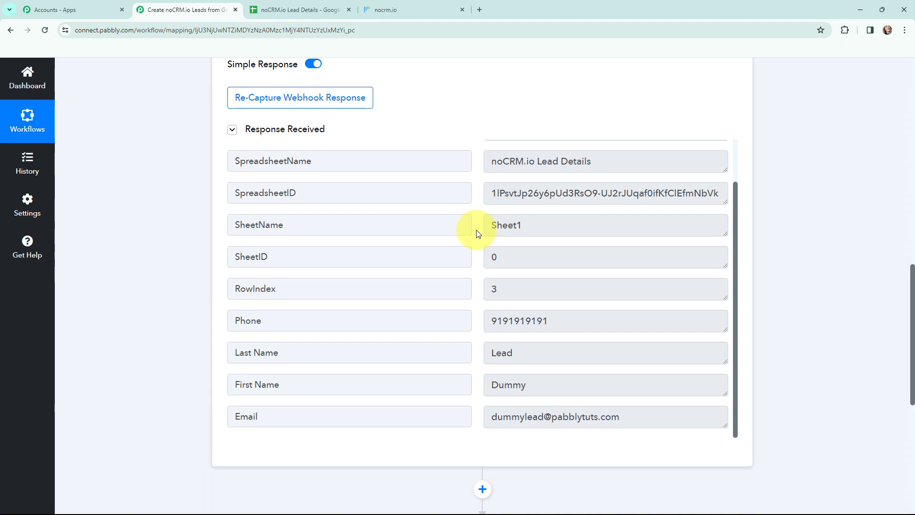
{"action": "scroll", "coordinate": [805, 256], "scroll_direction": "up", "scroll_amount": 10}
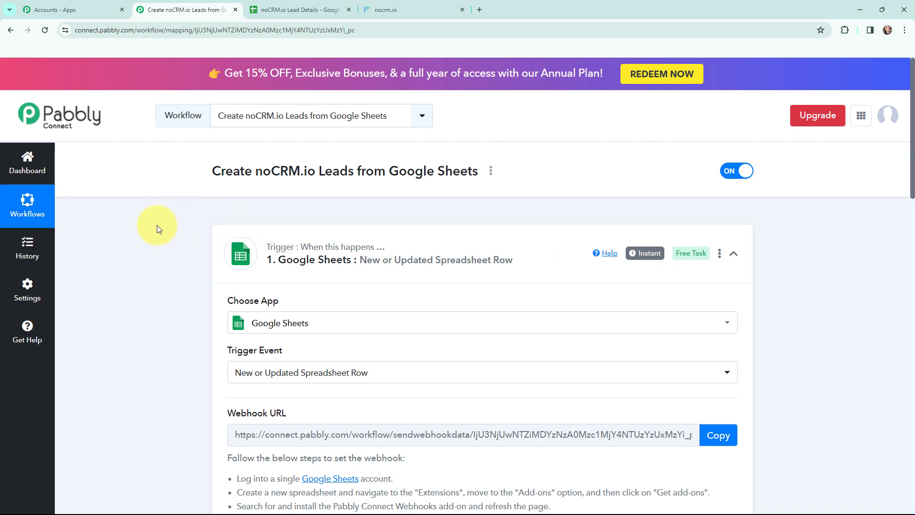
Collapse the Google Sheets trigger card to reveal the noCRM.io Create Lead action below it.
{"action": "scroll", "coordinate": [156, 225], "scroll_direction": "down", "scroll_amount": 1}
{"action": "scroll", "coordinate": [156, 225], "scroll_direction": "down", "scroll_amount": 1}
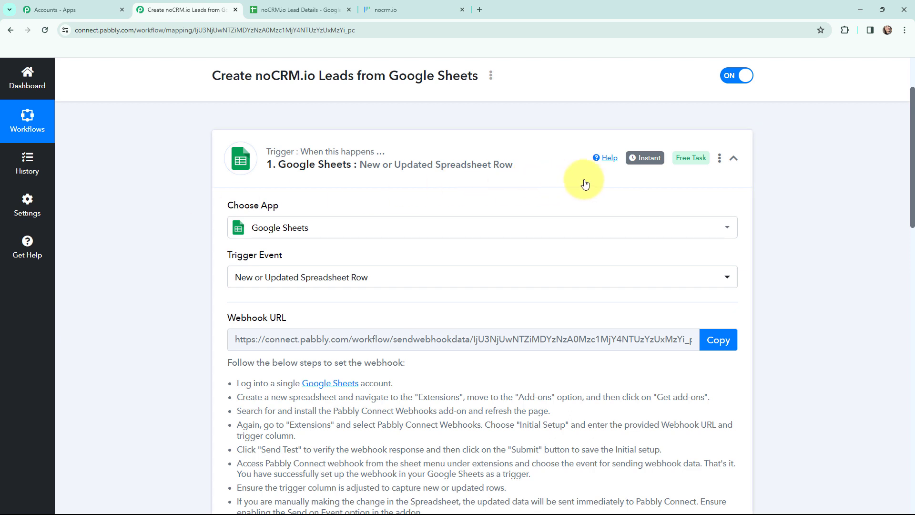
{"action": "mouse_move", "coordinate": [638, 166]}
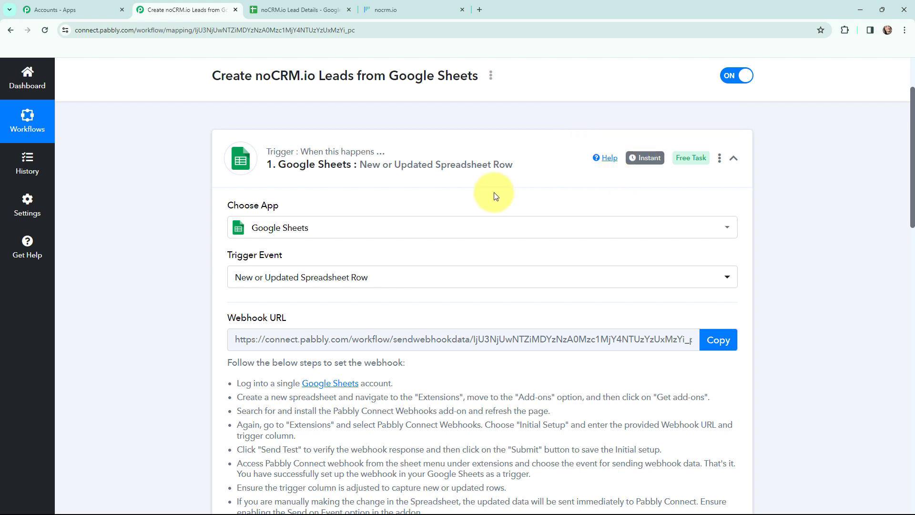
{"action": "mouse_move", "coordinate": [282, 156]}
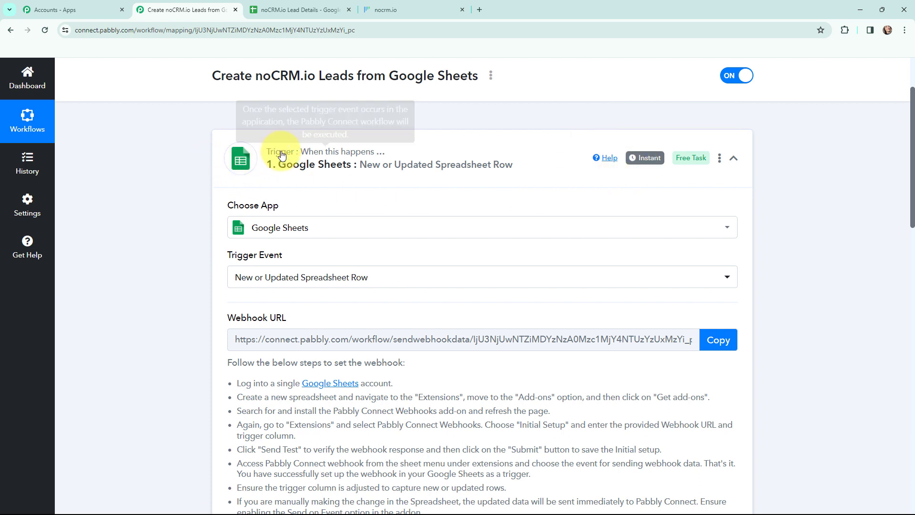
{"action": "left_click", "coordinate": [230, 150]}
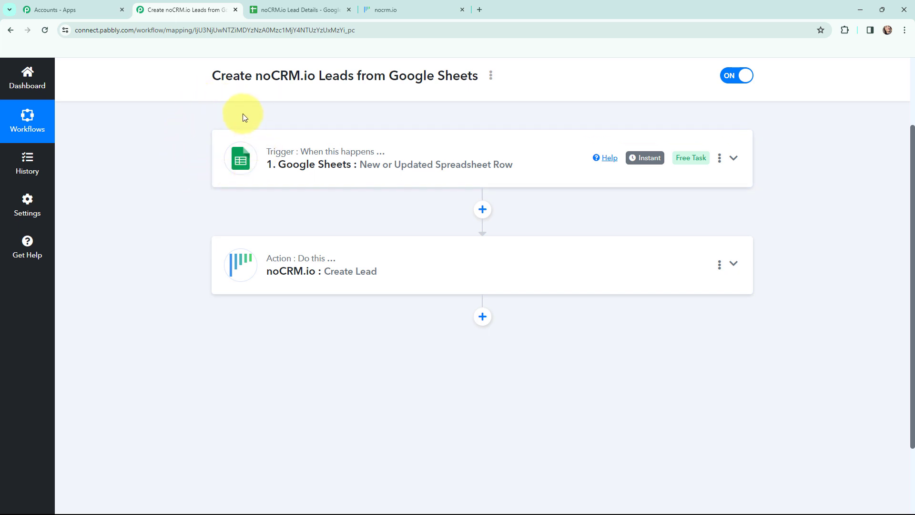
{"action": "scroll", "coordinate": [183, 159], "scroll_direction": "up", "scroll_amount": 2}
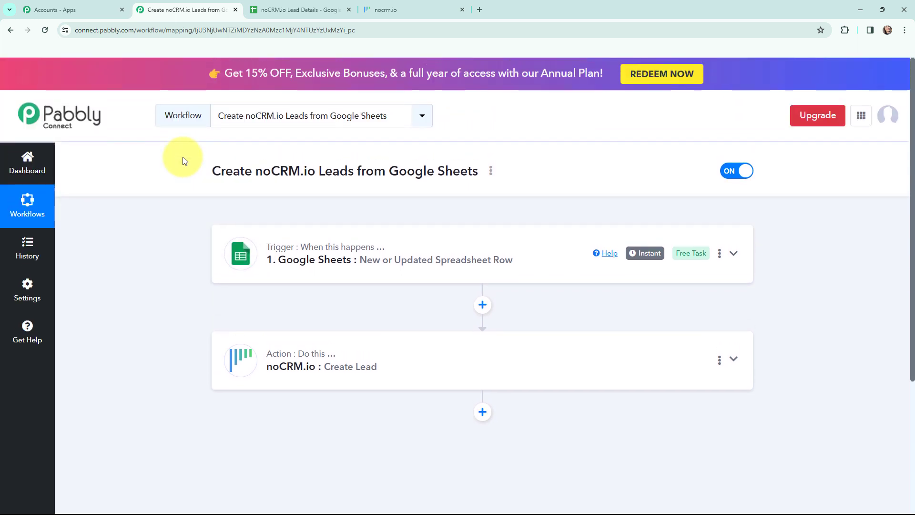
{"action": "scroll", "coordinate": [184, 160], "scroll_direction": "down", "scroll_amount": 1}
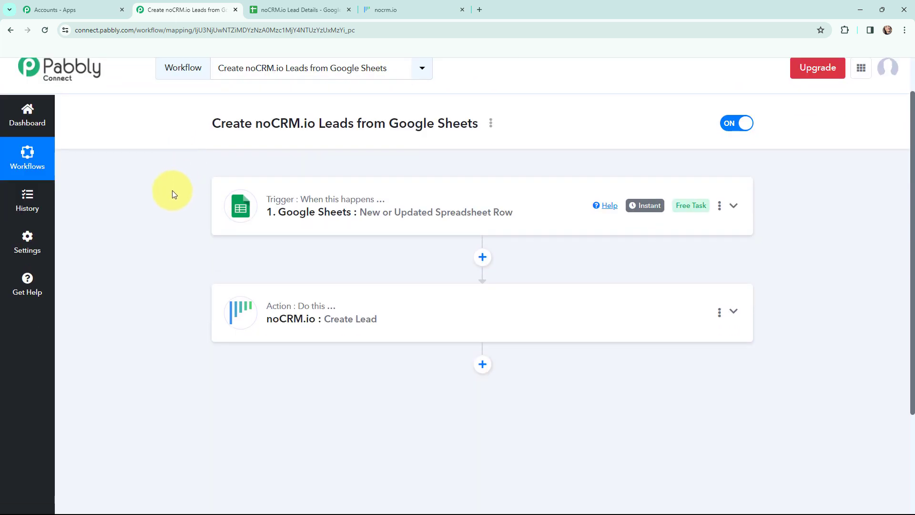
{"action": "scroll", "coordinate": [175, 209], "scroll_direction": "down", "scroll_amount": 1}
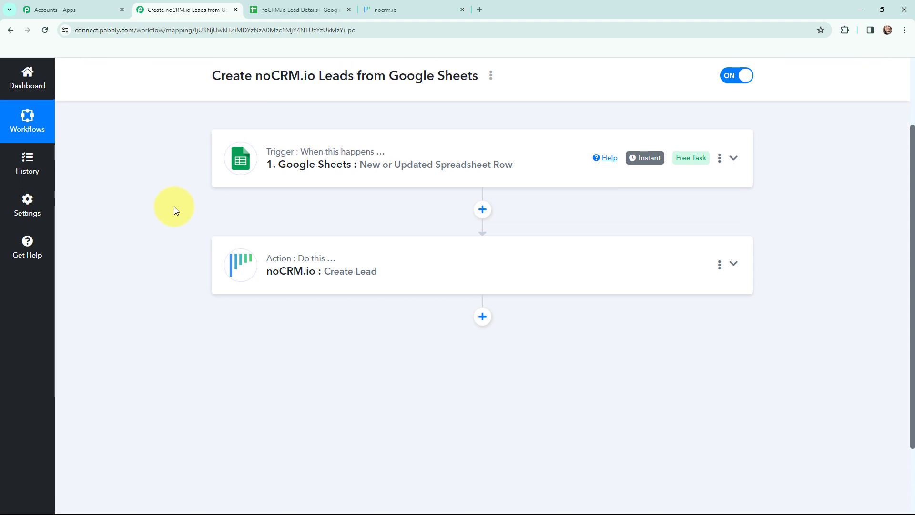
Expand the noCRM.io Create Lead action and open the form for connecting a new noCRM.io account.
{"action": "left_click", "coordinate": [239, 263]}
{"action": "scroll", "coordinate": [176, 228], "scroll_direction": "down", "scroll_amount": 2}
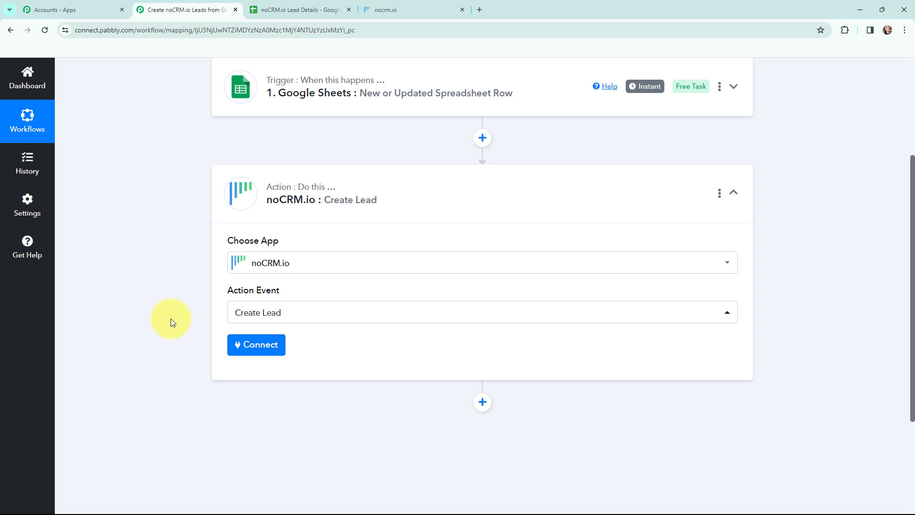
{"action": "left_click", "coordinate": [253, 350]}
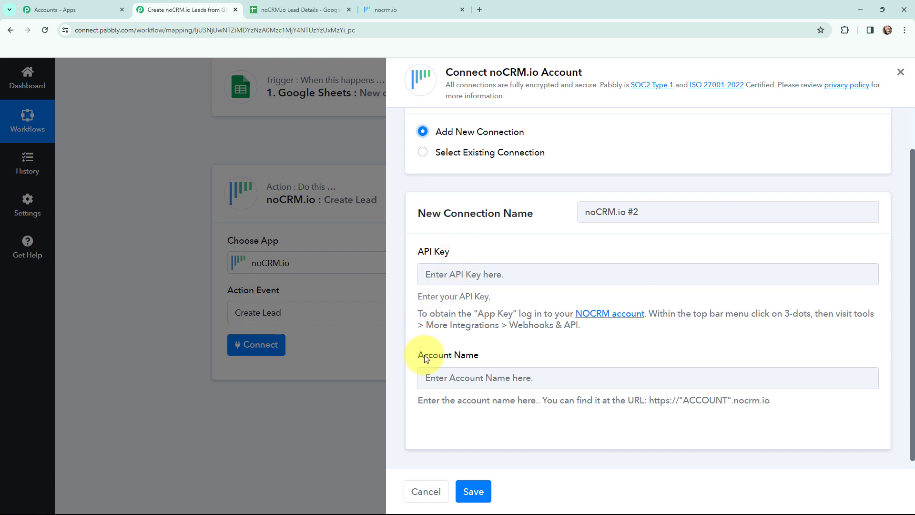
{"action": "left_click", "coordinate": [410, 13]}
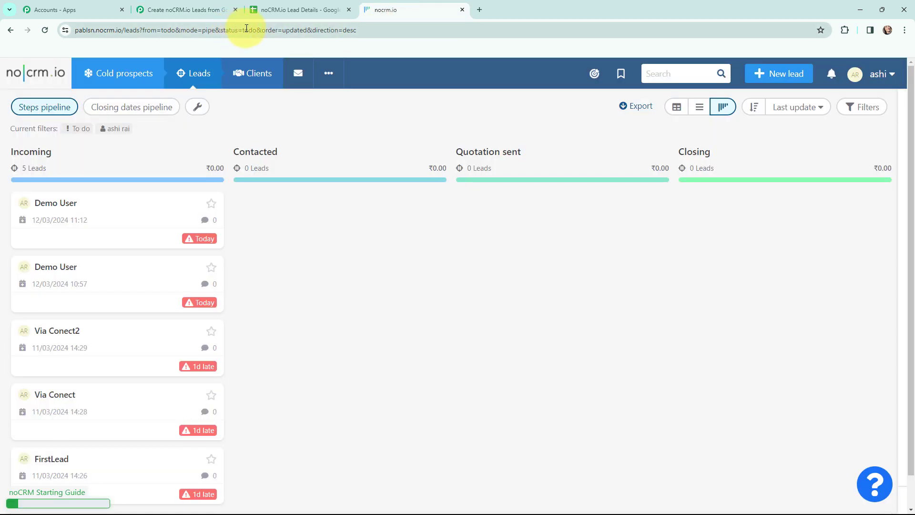
Copy the noCRM.io account subdomain from the page address into Pabbly's Account Name field.
{"action": "left_click", "coordinate": [97, 30]}
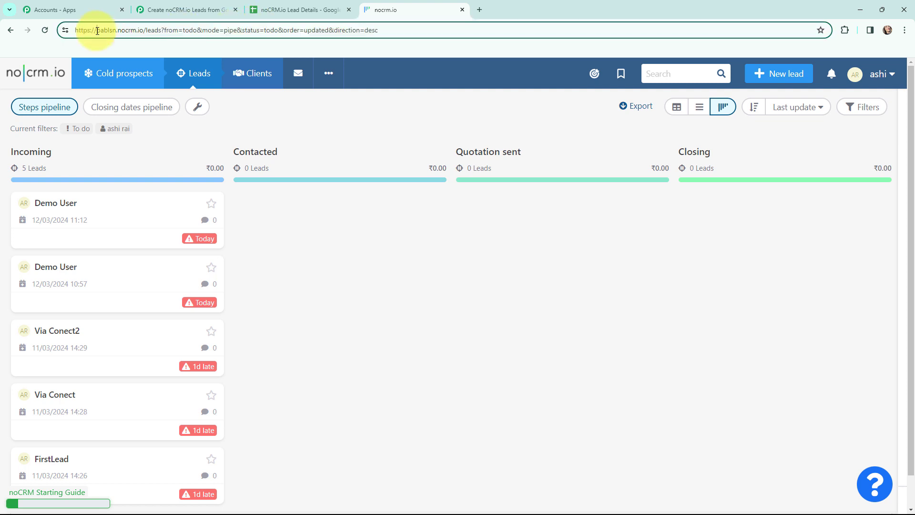
{"action": "left_click_drag", "start_coordinate": [97, 30], "coordinate": [116, 31]}
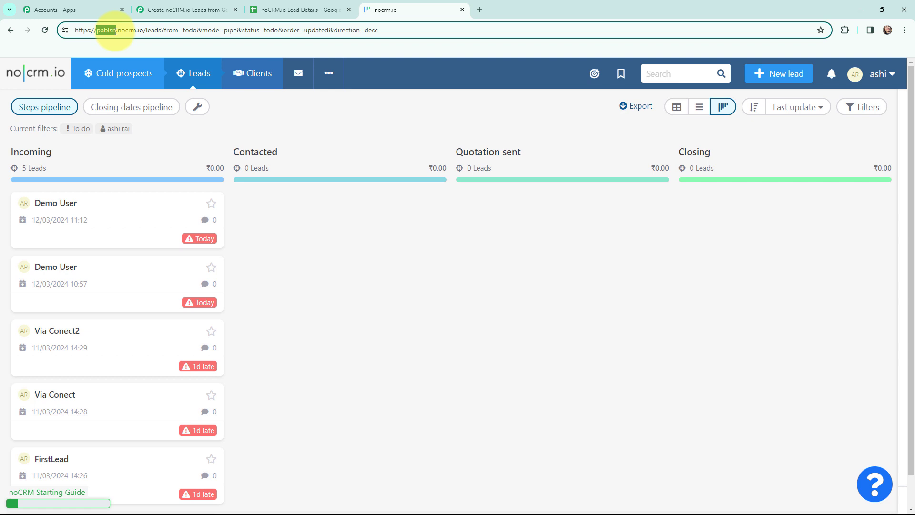
{"action": "left_click", "coordinate": [224, 10]}
{"action": "left_click", "coordinate": [463, 379]}
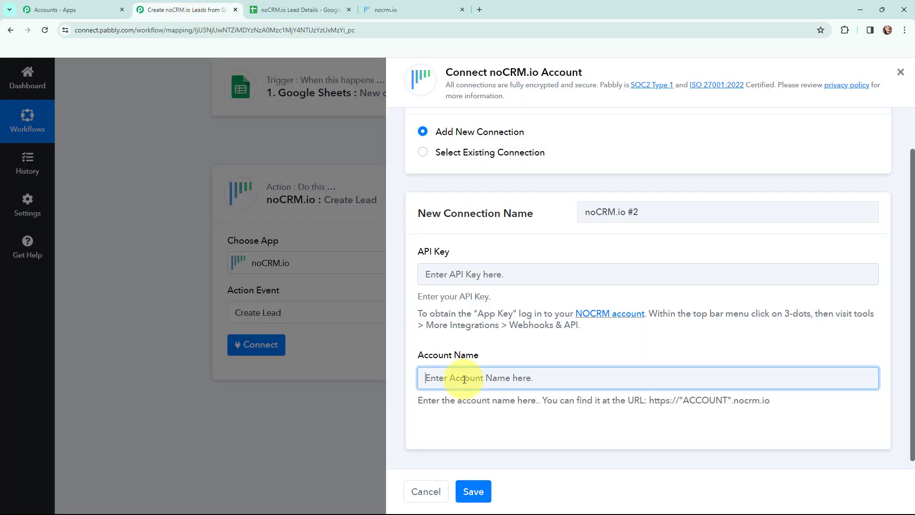
{"action": "type", "text": "pablsn"}
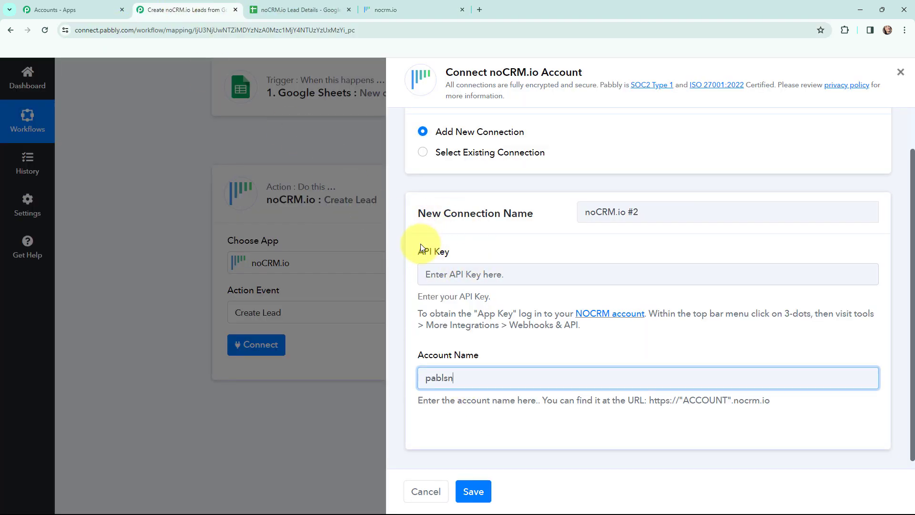
{"action": "left_click", "coordinate": [401, 10]}
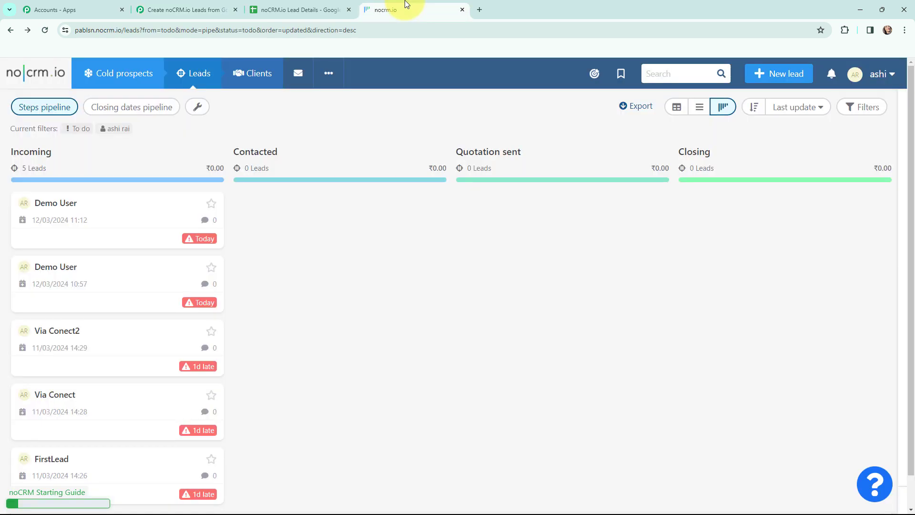
Go to noCRM.io's API keys page through the admin panel's integration settings.
{"action": "left_click", "coordinate": [879, 73]}
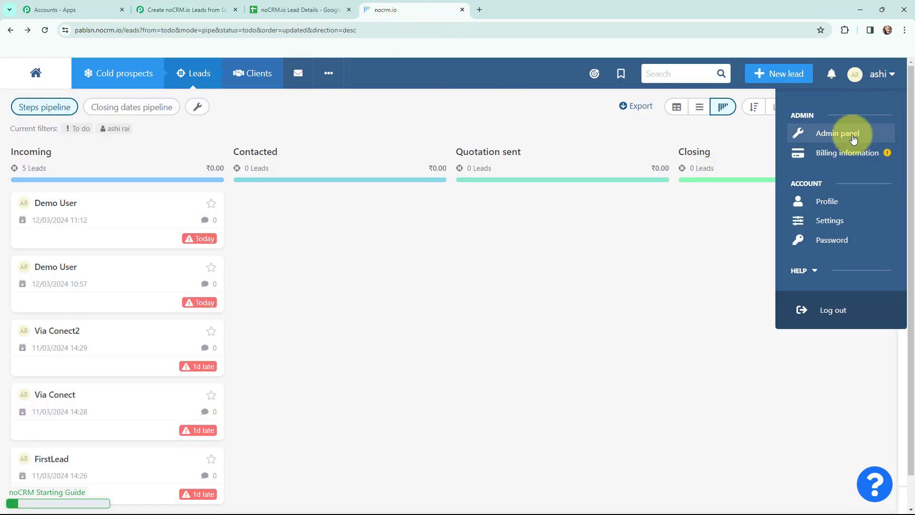
{"action": "left_click", "coordinate": [853, 136]}
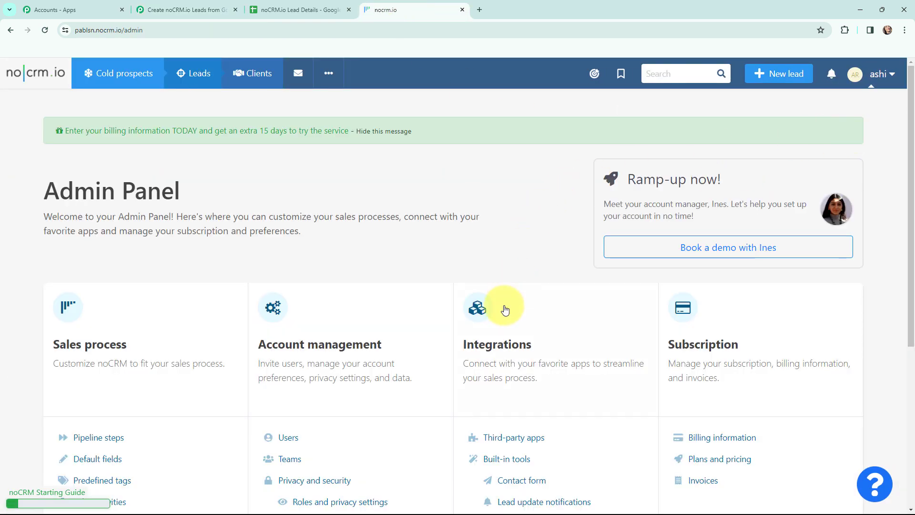
{"action": "left_click", "coordinate": [491, 331]}
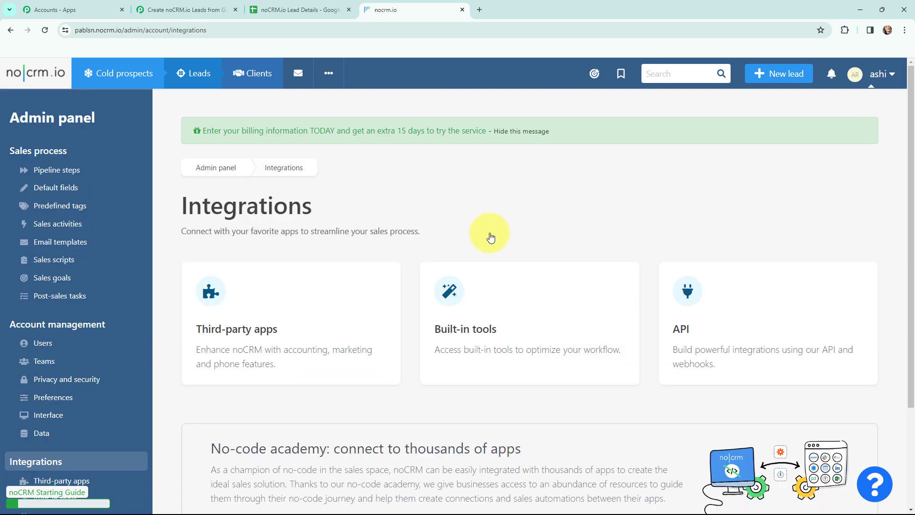
{"action": "left_click", "coordinate": [686, 302]}
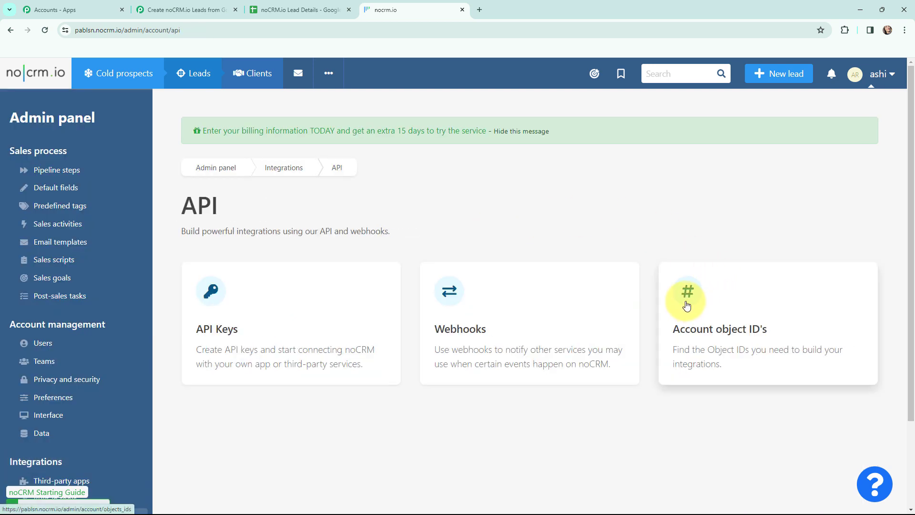
{"action": "left_click", "coordinate": [215, 300]}
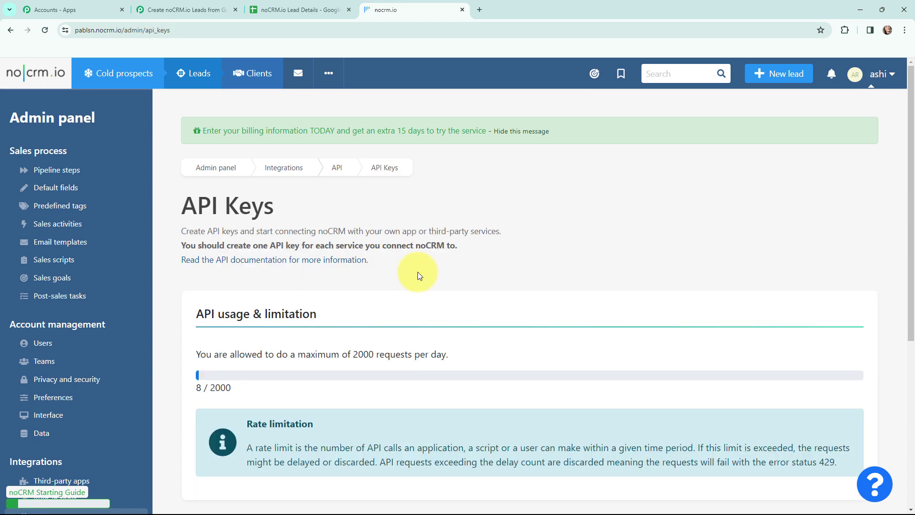
{"action": "scroll", "coordinate": [536, 231], "scroll_direction": "down", "scroll_amount": 5}
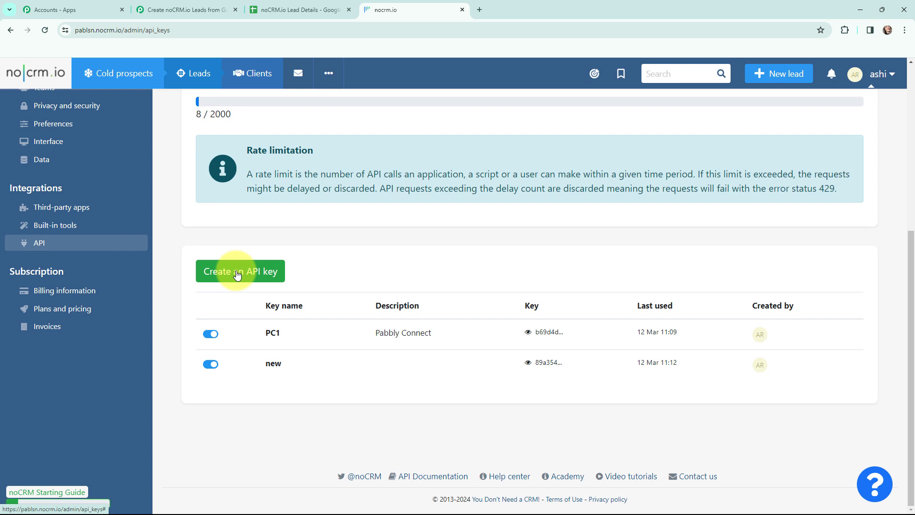
Create and save an API key named 'latest' with description 'Pabbly Connect'.
{"action": "left_click", "coordinate": [237, 273]}
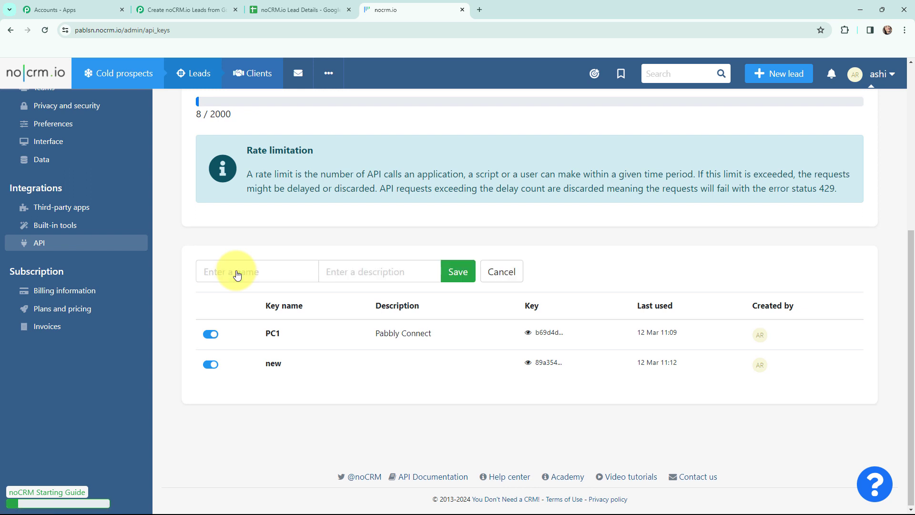
{"action": "left_click", "coordinate": [237, 272]}
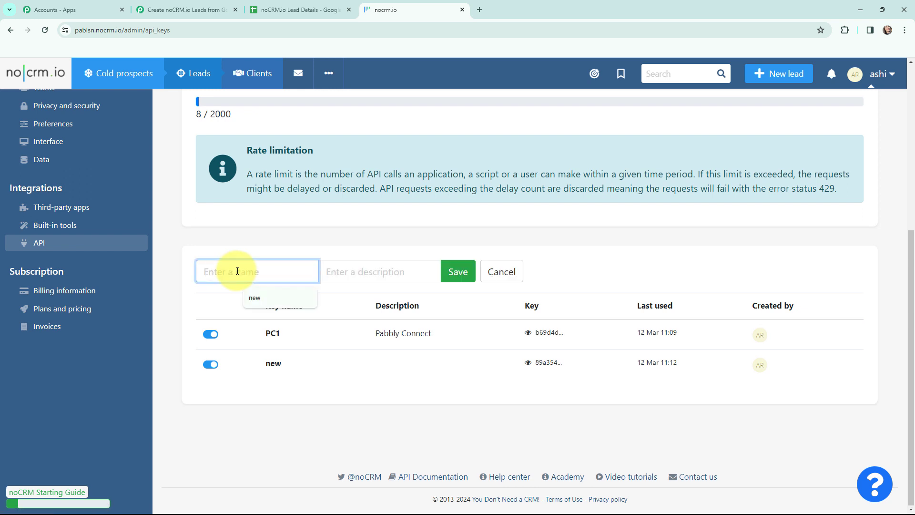
{"action": "type", "text": "latest"}
{"action": "left_click", "coordinate": [377, 274]}
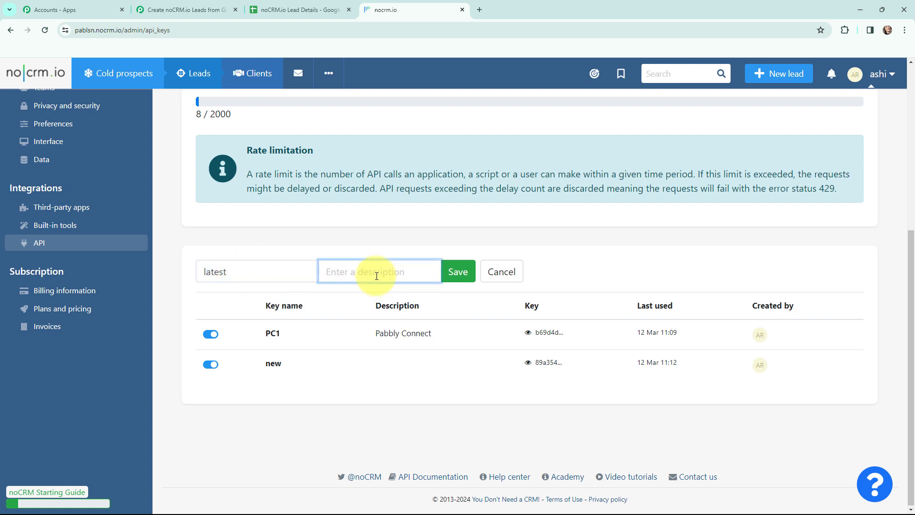
{"action": "type", "text": "Pabbly Connect"}
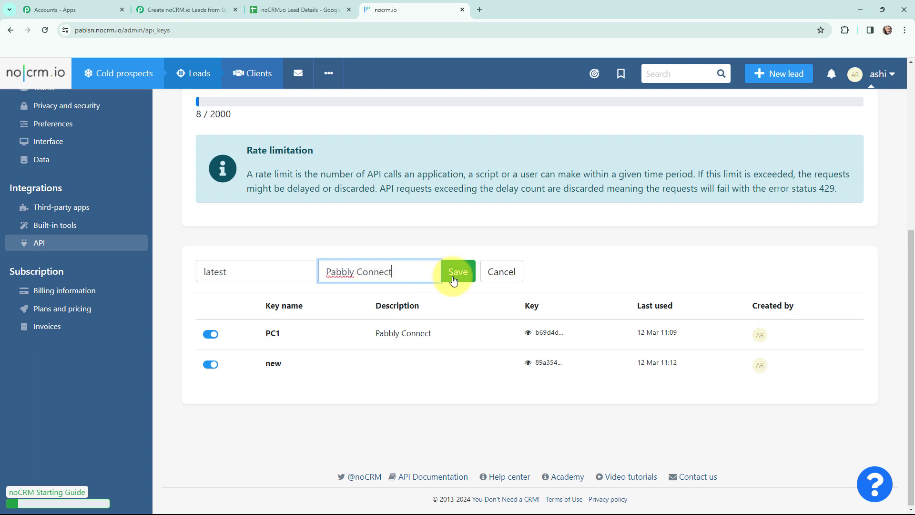
{"action": "left_click", "coordinate": [455, 279]}
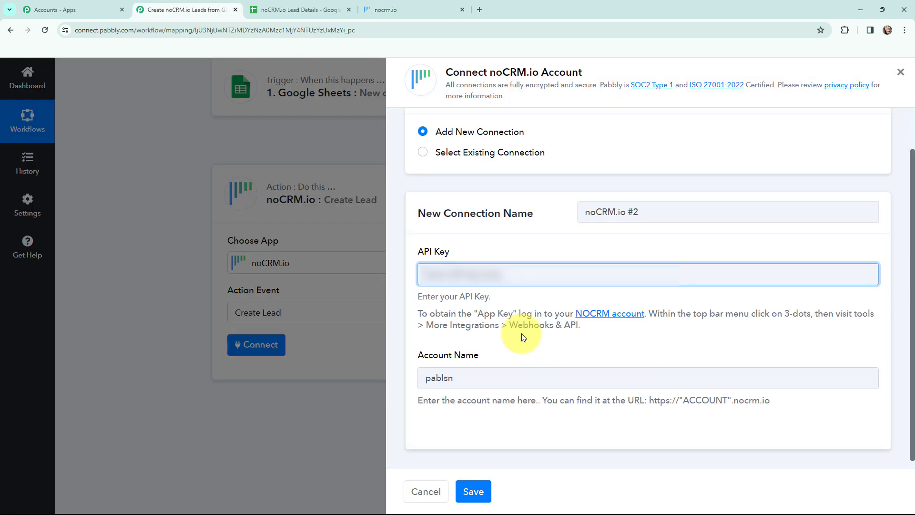
Paste the new API key into the API Key field and save the noCRM.io connection.
{"action": "key", "text": "ctrl+v"}
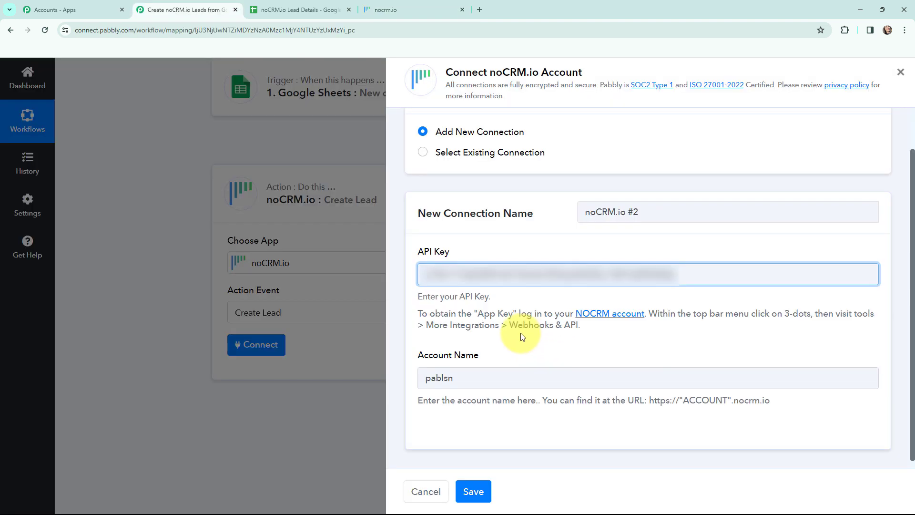
{"action": "left_click", "coordinate": [472, 490]}
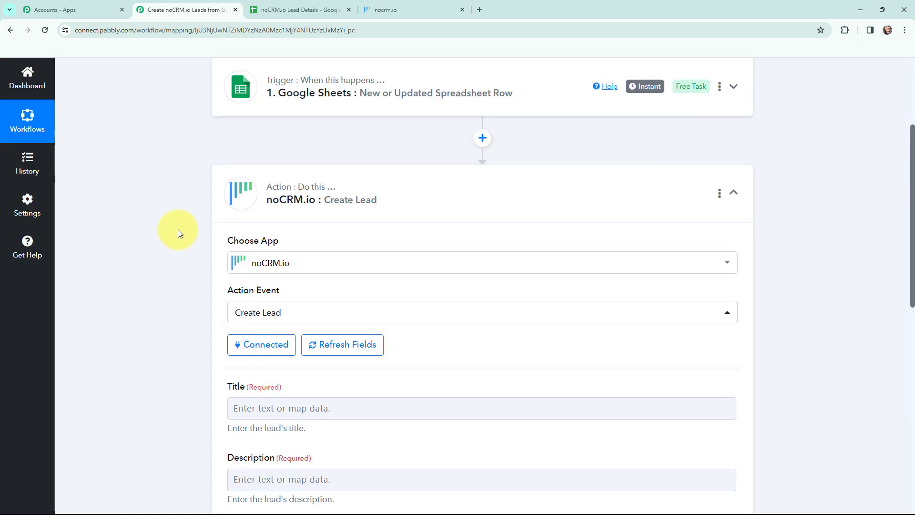
{"action": "scroll", "coordinate": [177, 223], "scroll_direction": "down", "scroll_amount": 2}
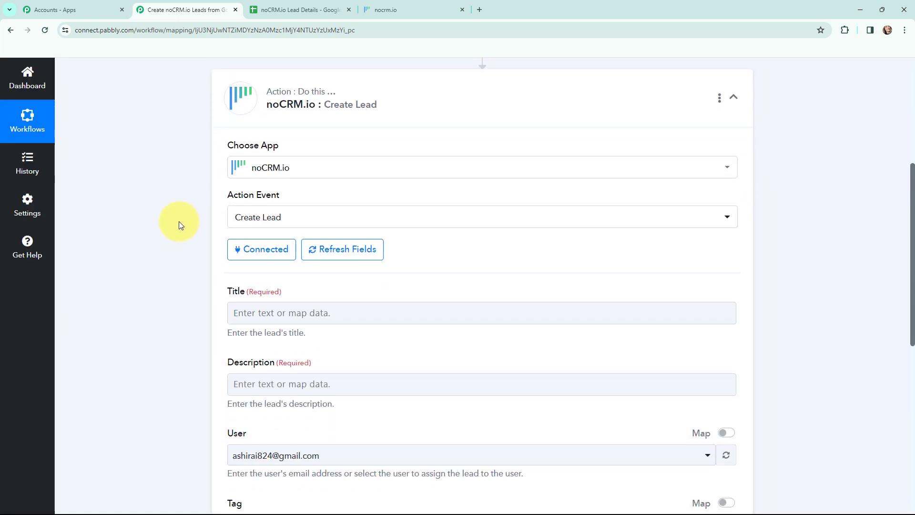
{"action": "scroll", "coordinate": [179, 221], "scroll_direction": "down", "scroll_amount": 1}
{"action": "scroll", "coordinate": [179, 221], "scroll_direction": "up", "scroll_amount": 1}
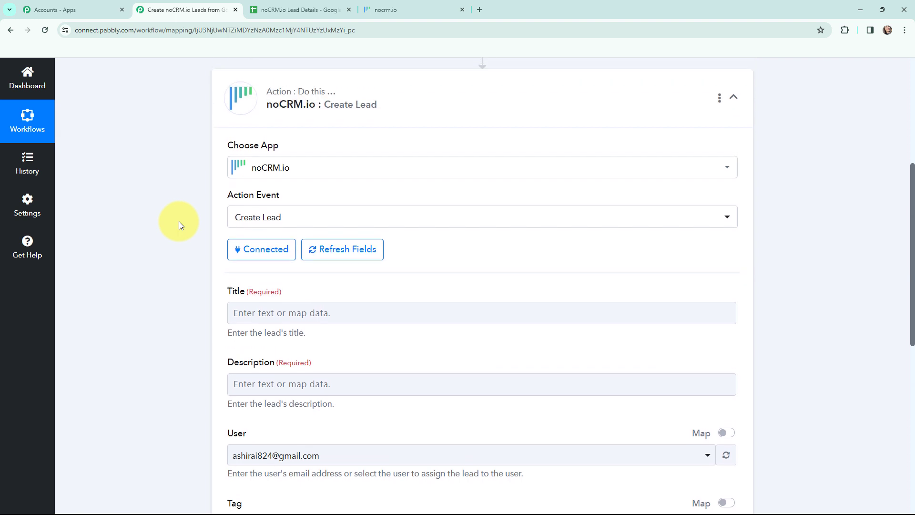
{"action": "scroll", "coordinate": [179, 221], "scroll_direction": "down", "scroll_amount": 3}
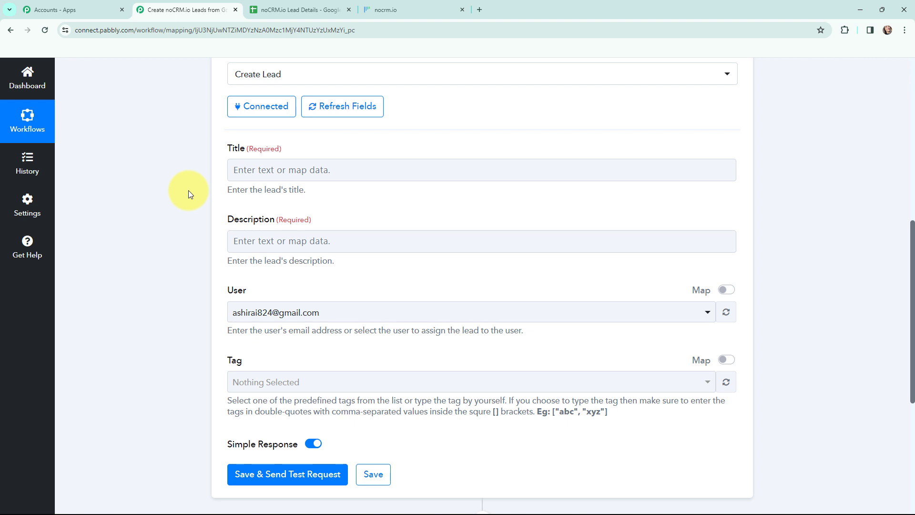
Map the lead Title to the Google Sheets First Name and Last Name values.
{"action": "left_click", "coordinate": [273, 171]}
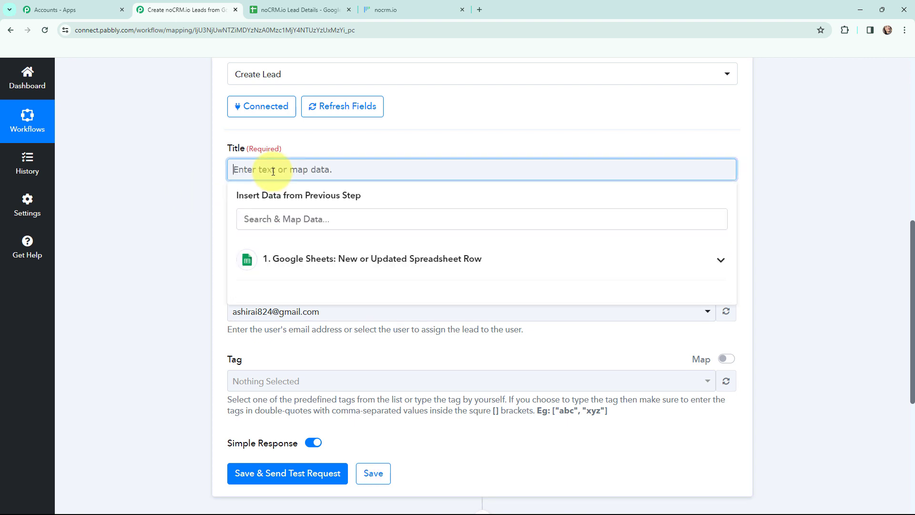
{"action": "left_click", "coordinate": [288, 266]}
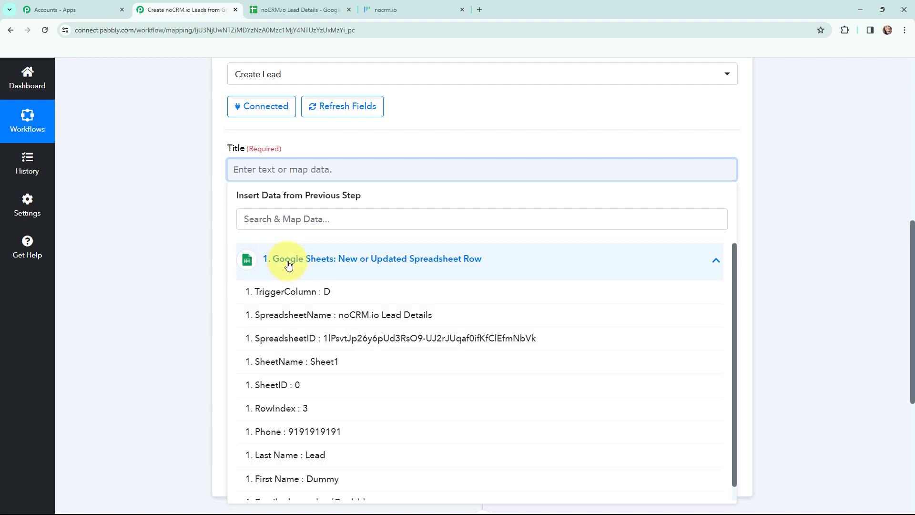
{"action": "left_click", "coordinate": [328, 477]}
{"action": "left_click", "coordinate": [327, 464]}
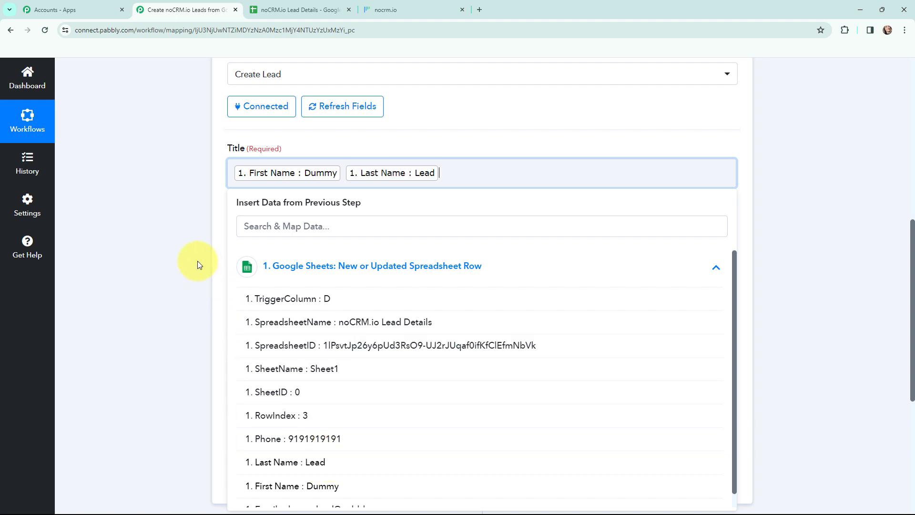
{"action": "left_click", "coordinate": [176, 231]}
Type the Description labels 'First Name:', 'Last Name:', 'Phone:' and 'Email' on separate lines.
{"action": "scroll", "coordinate": [176, 191], "scroll_direction": "down", "scroll_amount": 1}
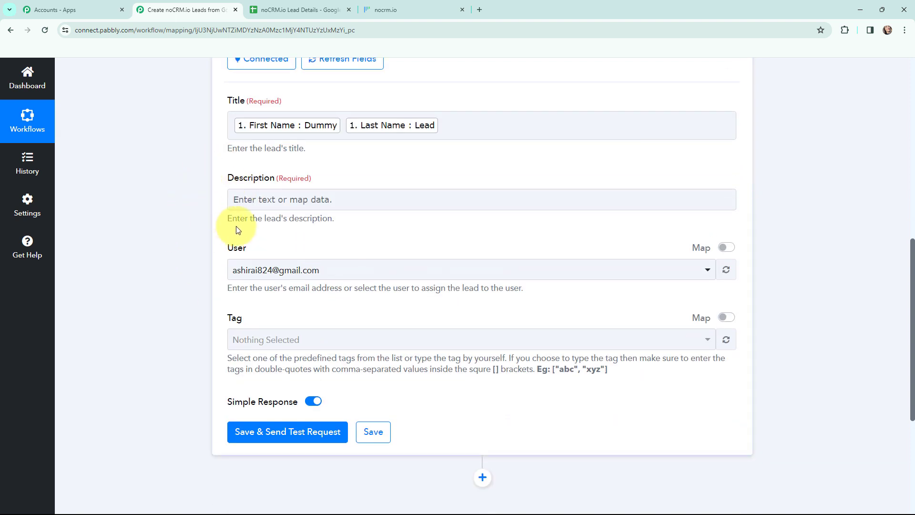
{"action": "left_click", "coordinate": [274, 202]}
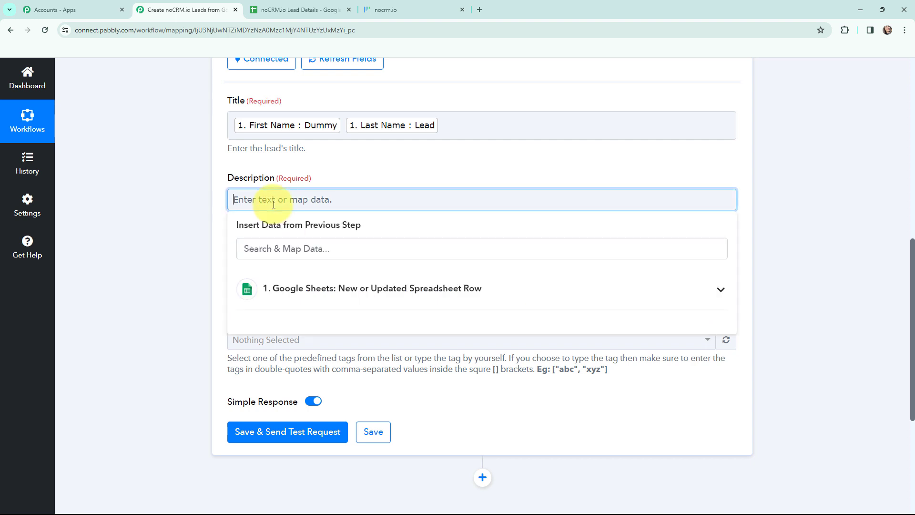
{"action": "type", "text": "First Name:"}
{"action": "key", "text": "Return"}
{"action": "type", "text": "Las"}
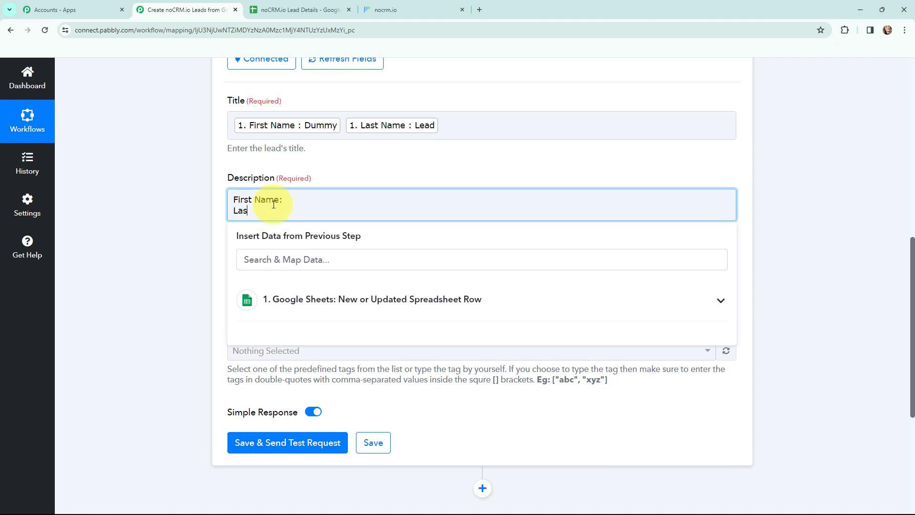
{"action": "type", "text": "t Name:"}
{"action": "key", "text": "Return"}
{"action": "type", "text": "P"}
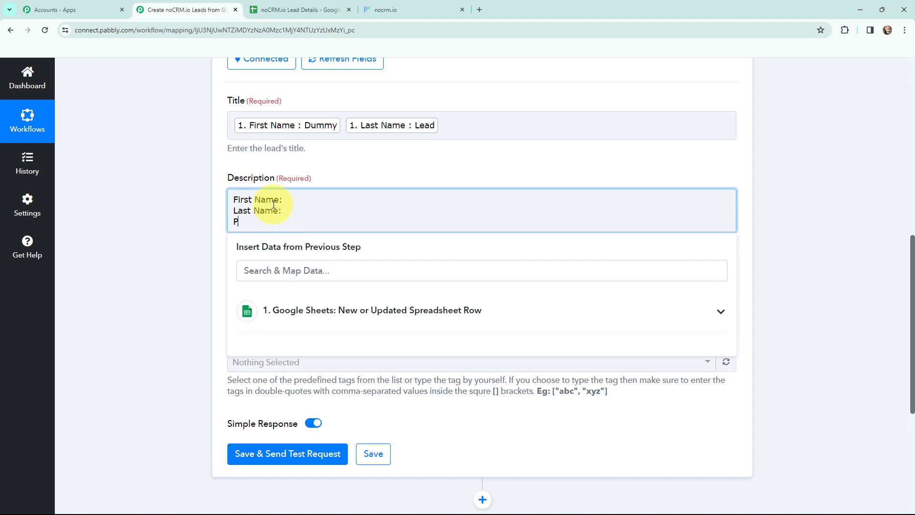
{"action": "type", "text": "hone:"}
{"action": "key", "text": "Return"}
{"action": "type", "text": "Email"}
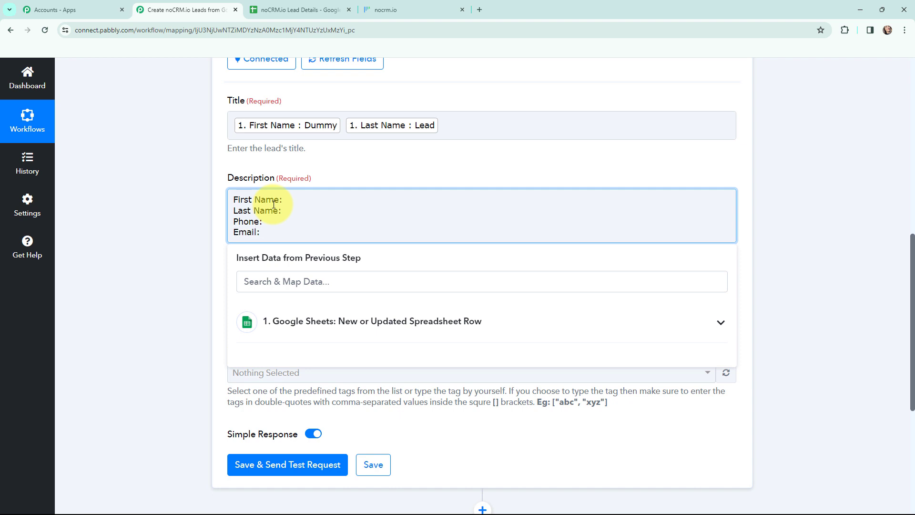
Insert the sheet's First Name and Last Name values after their Description labels.
{"action": "left_click", "coordinate": [296, 198]}
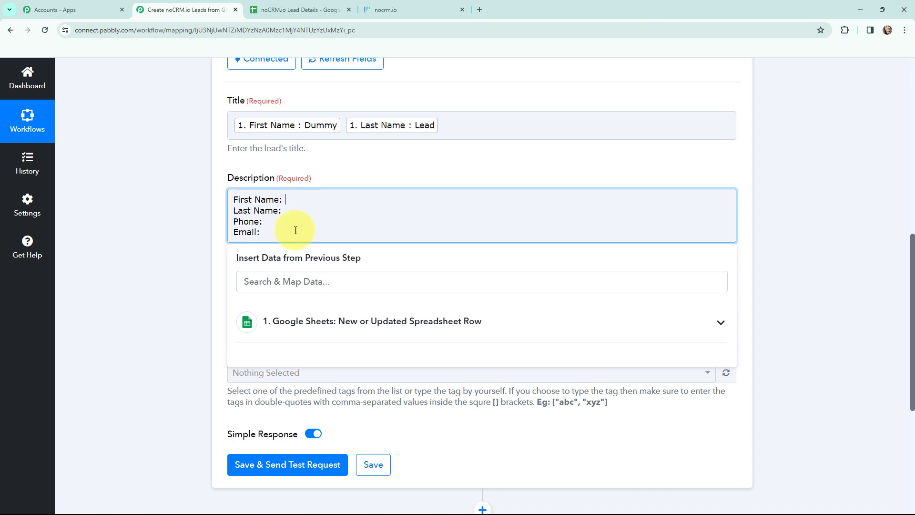
{"action": "left_click", "coordinate": [329, 320]}
{"action": "scroll", "coordinate": [356, 446], "scroll_direction": "down", "scroll_amount": 2}
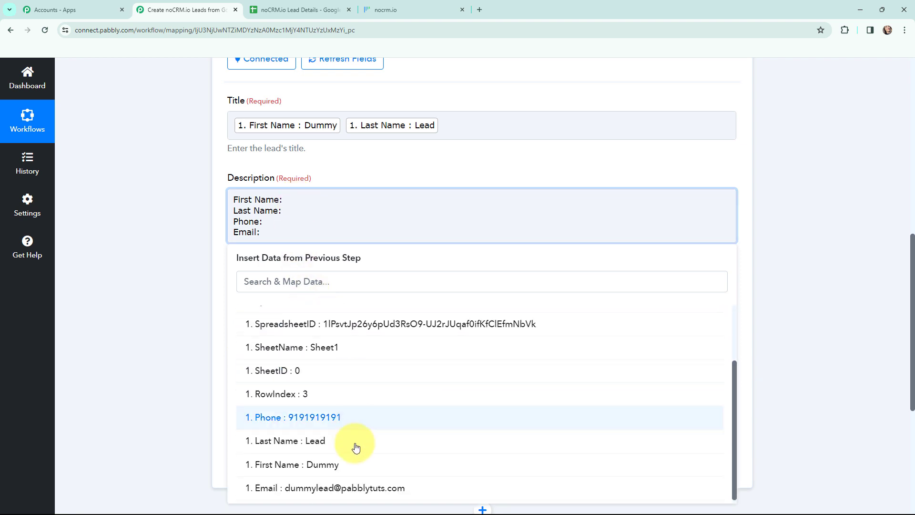
{"action": "left_click", "coordinate": [357, 464]}
{"action": "left_click", "coordinate": [287, 219]}
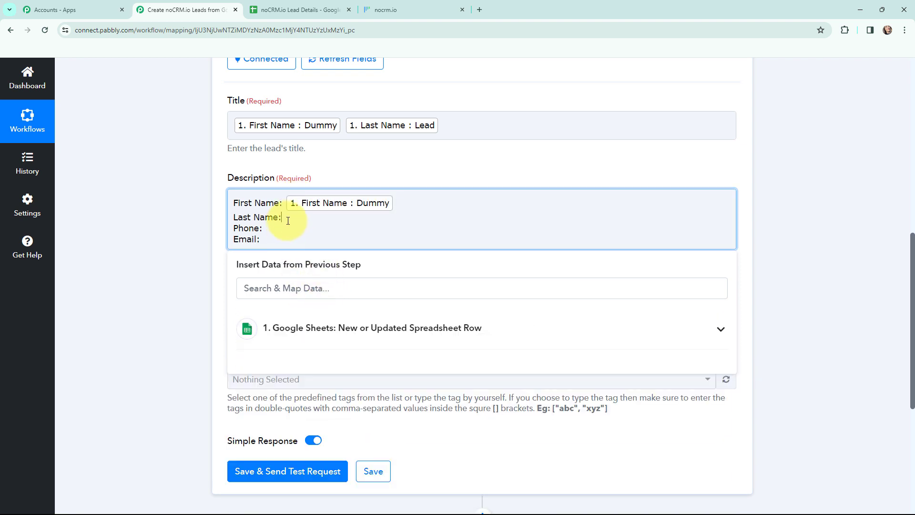
{"action": "left_click", "coordinate": [351, 328]}
{"action": "scroll", "coordinate": [352, 444], "scroll_direction": "down", "scroll_amount": 2}
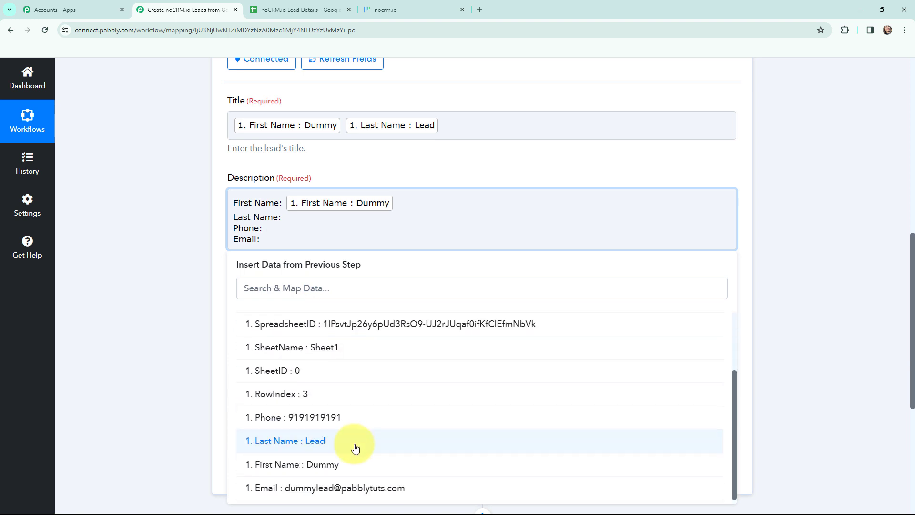
{"action": "left_click", "coordinate": [355, 442]}
Insert the sheet's Phone and Email values after their Description labels.
{"action": "left_click", "coordinate": [269, 236]}
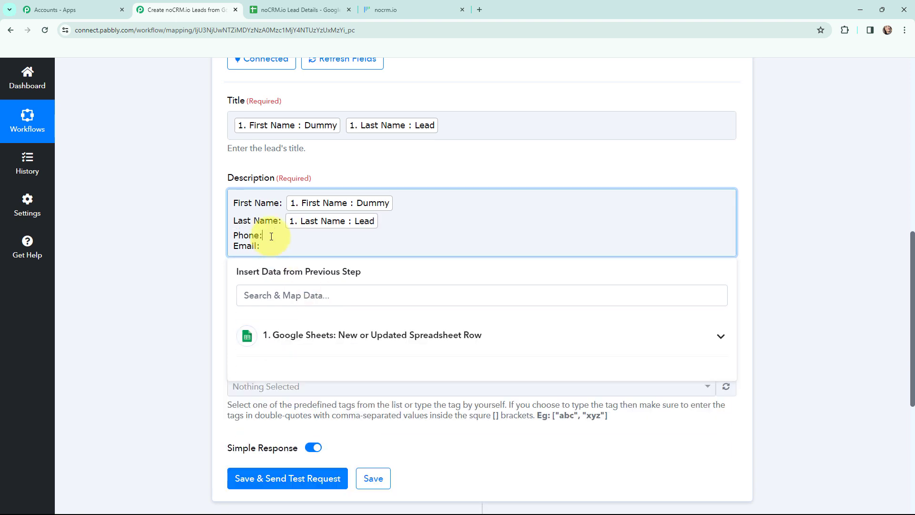
{"action": "left_click", "coordinate": [290, 333]}
{"action": "scroll", "coordinate": [342, 403], "scroll_direction": "down", "scroll_amount": 2}
{"action": "left_click", "coordinate": [343, 423]}
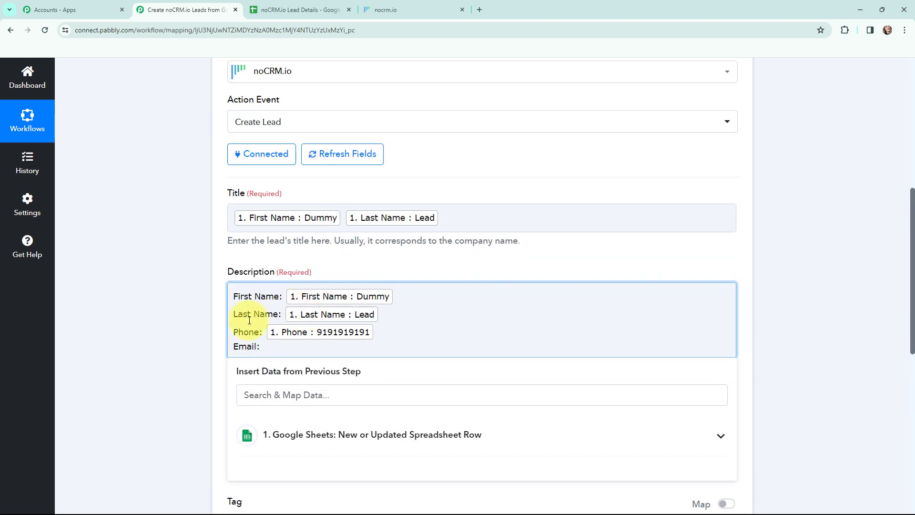
{"action": "left_click", "coordinate": [317, 436]}
{"action": "scroll", "coordinate": [353, 319], "scroll_direction": "down", "scroll_amount": 3}
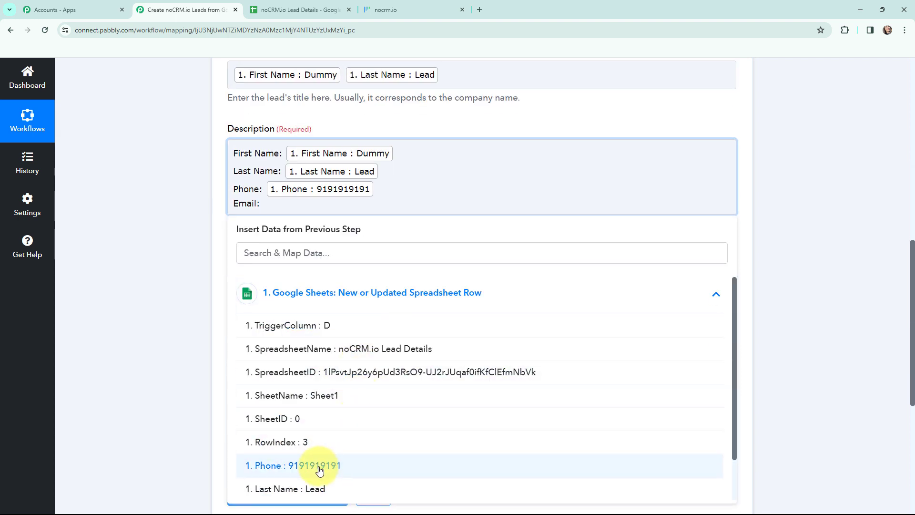
{"action": "scroll", "coordinate": [324, 474], "scroll_direction": "down", "scroll_amount": 1}
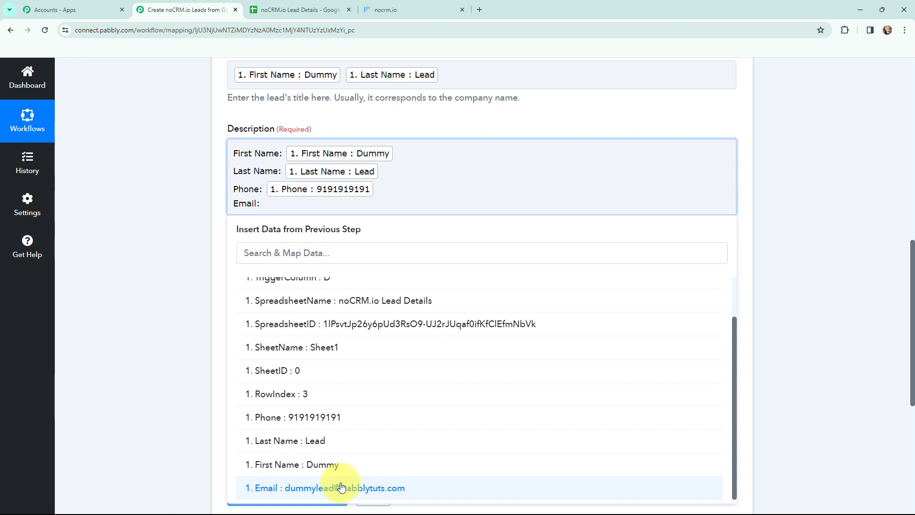
{"action": "left_click", "coordinate": [341, 486]}
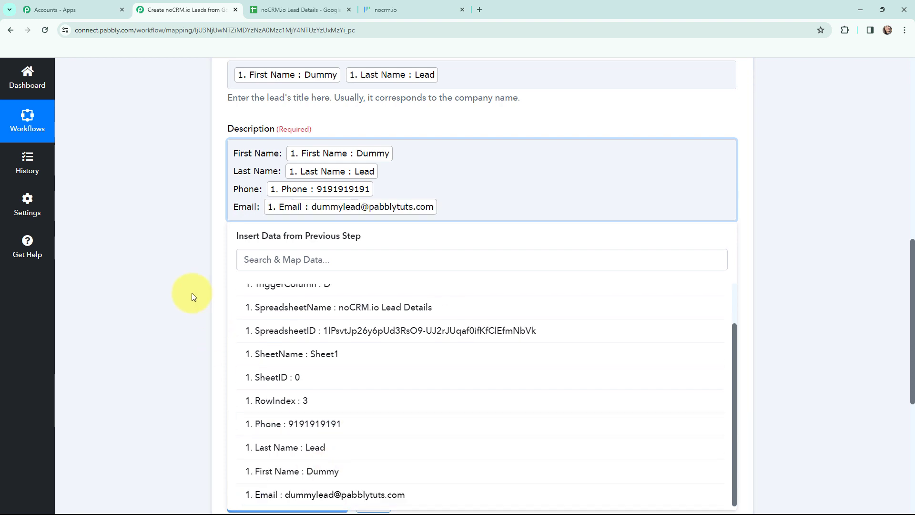
{"action": "scroll", "coordinate": [193, 296], "scroll_direction": "up", "scroll_amount": 2}
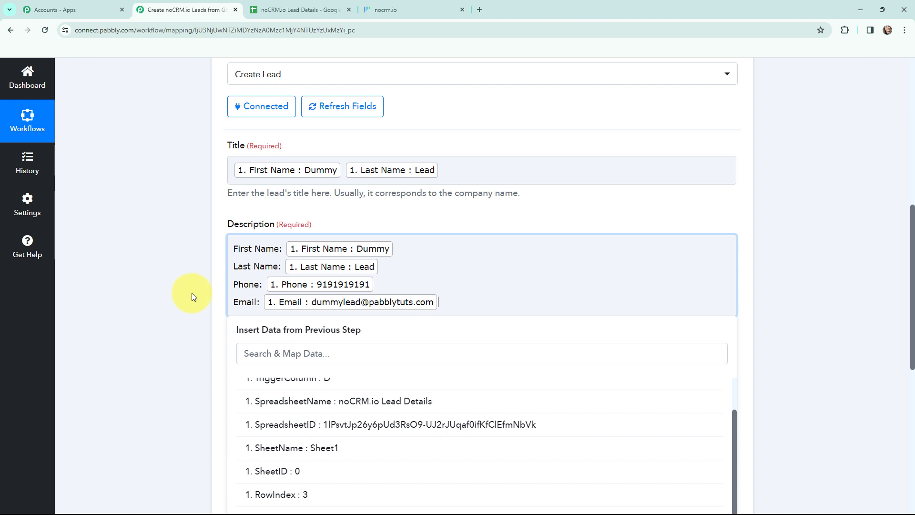
Save the Create Lead action and send a test request, creating the lead 'Dummy Lead'.
{"action": "scroll", "coordinate": [192, 292], "scroll_direction": "down", "scroll_amount": 8}
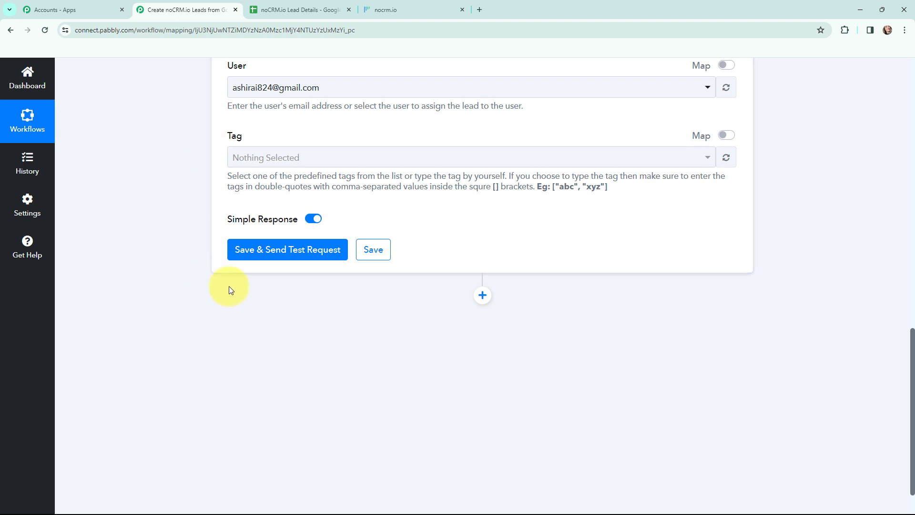
{"action": "left_click", "coordinate": [278, 250]}
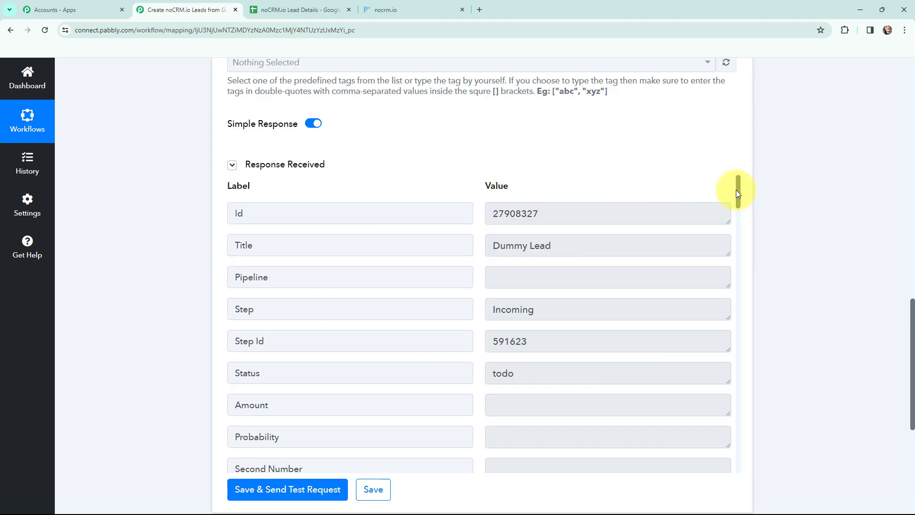
{"action": "left_click_drag", "start_coordinate": [737, 197], "coordinate": [758, 184]}
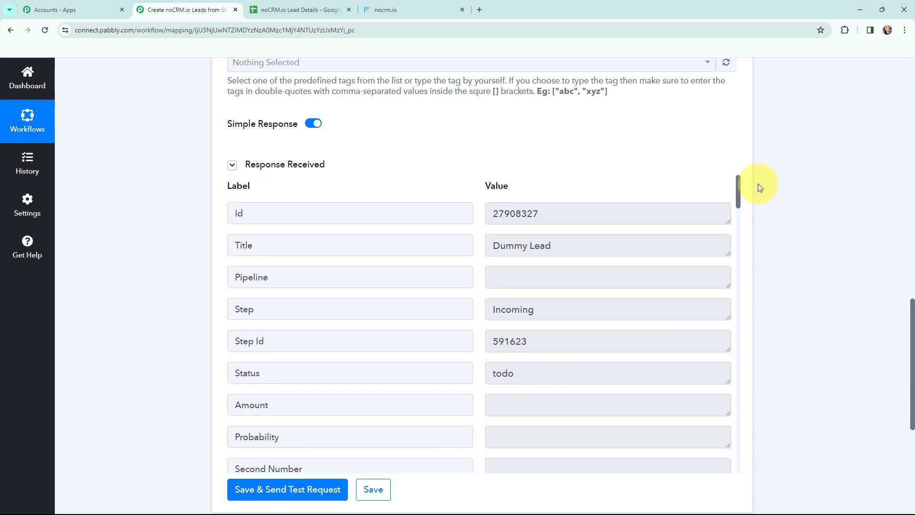
Open Dummy Lead in noCRM.io to check its name, phone and email, then return to Pabbly.
{"action": "left_click", "coordinate": [386, 10]}
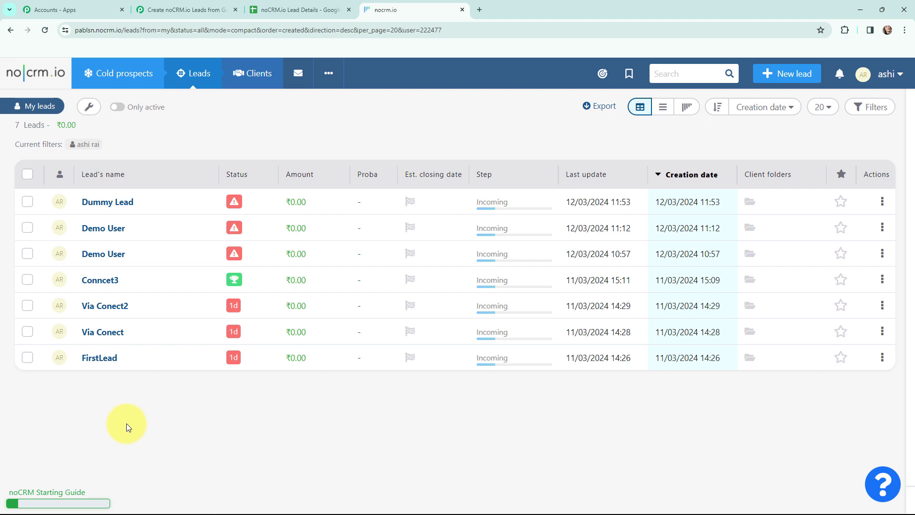
{"action": "left_click", "coordinate": [122, 206]}
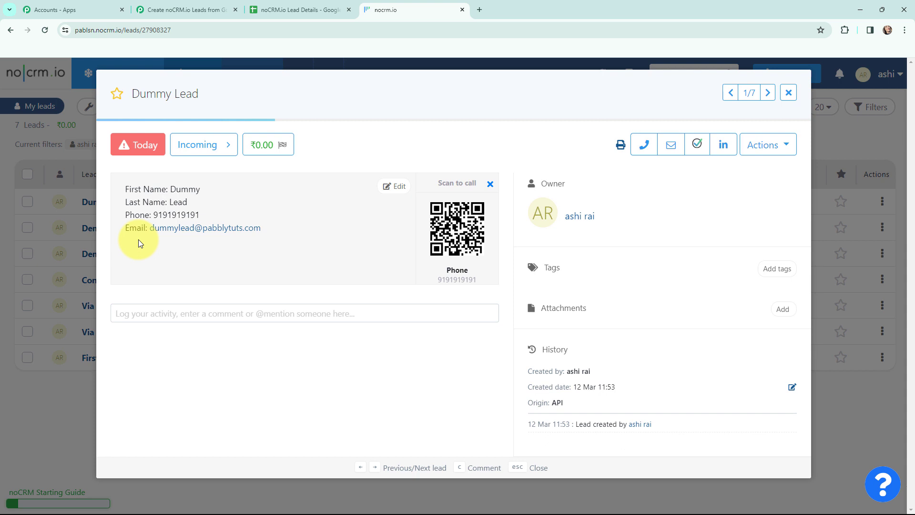
{"action": "key", "text": "ctrl+2"}
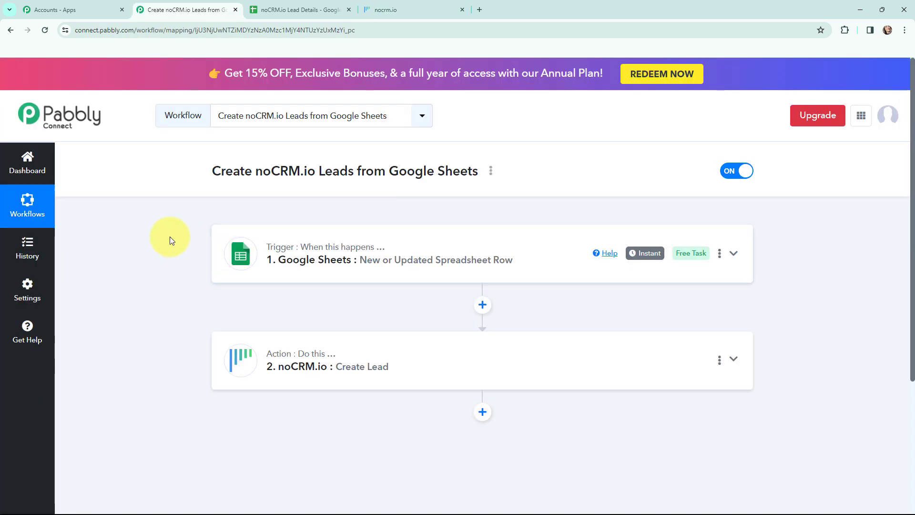